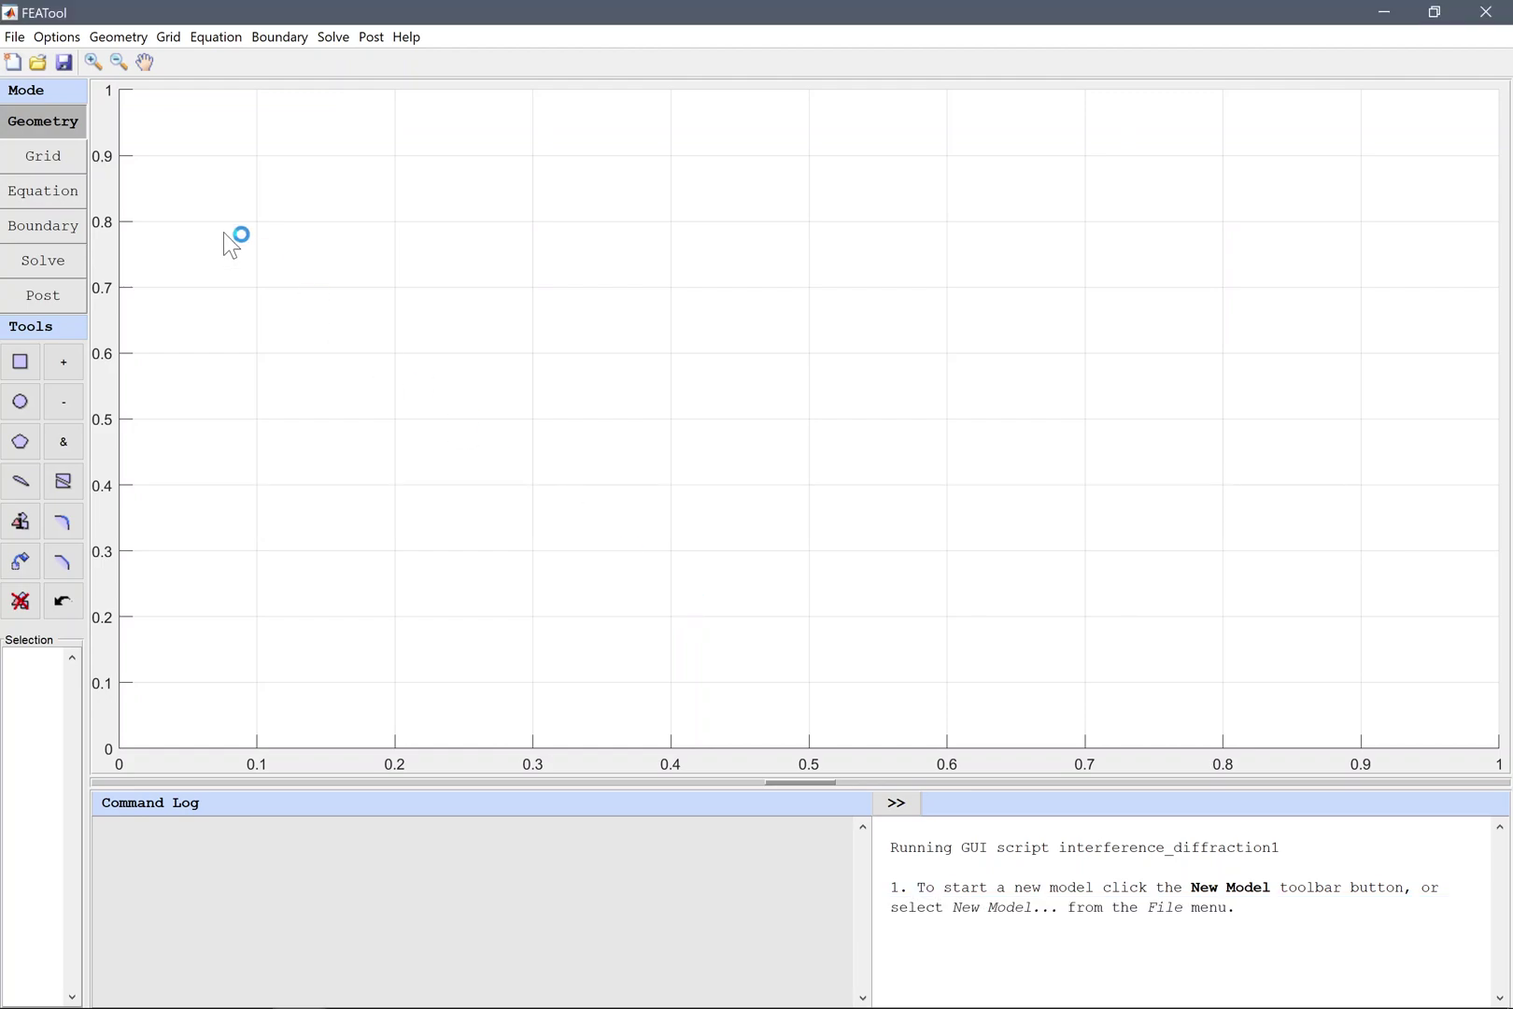
- Create a new 2D model using Custom Equation physics with dependent variable A
{"action": "left_click", "coordinate": [13, 63]}
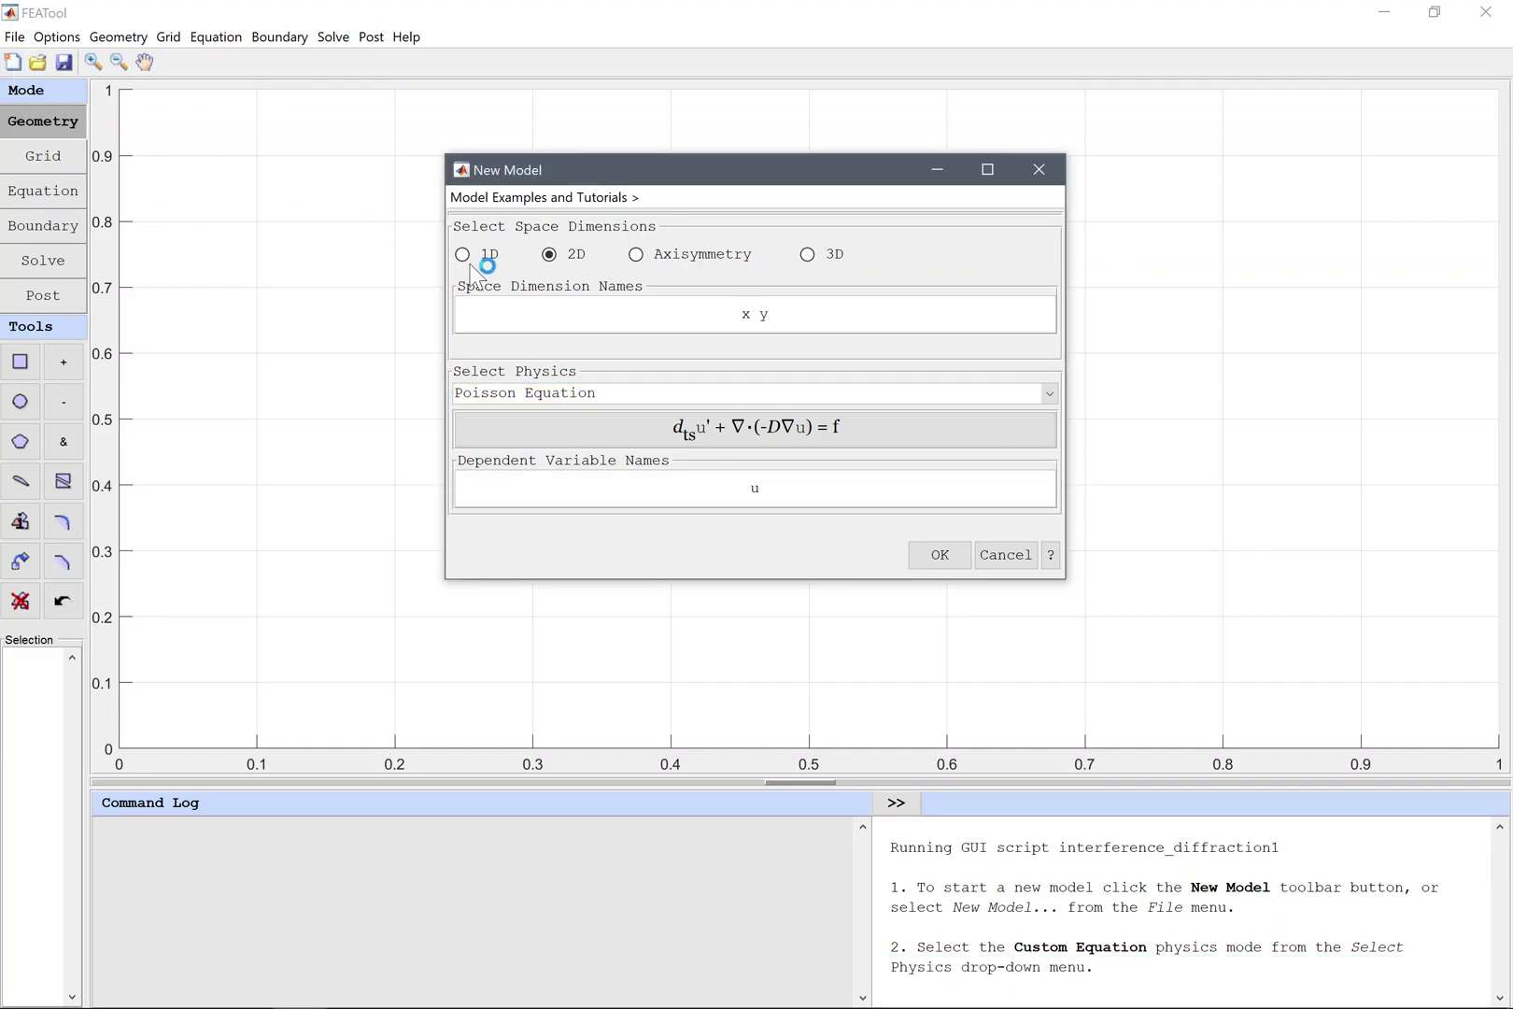
{"action": "left_click", "coordinate": [752, 391]}
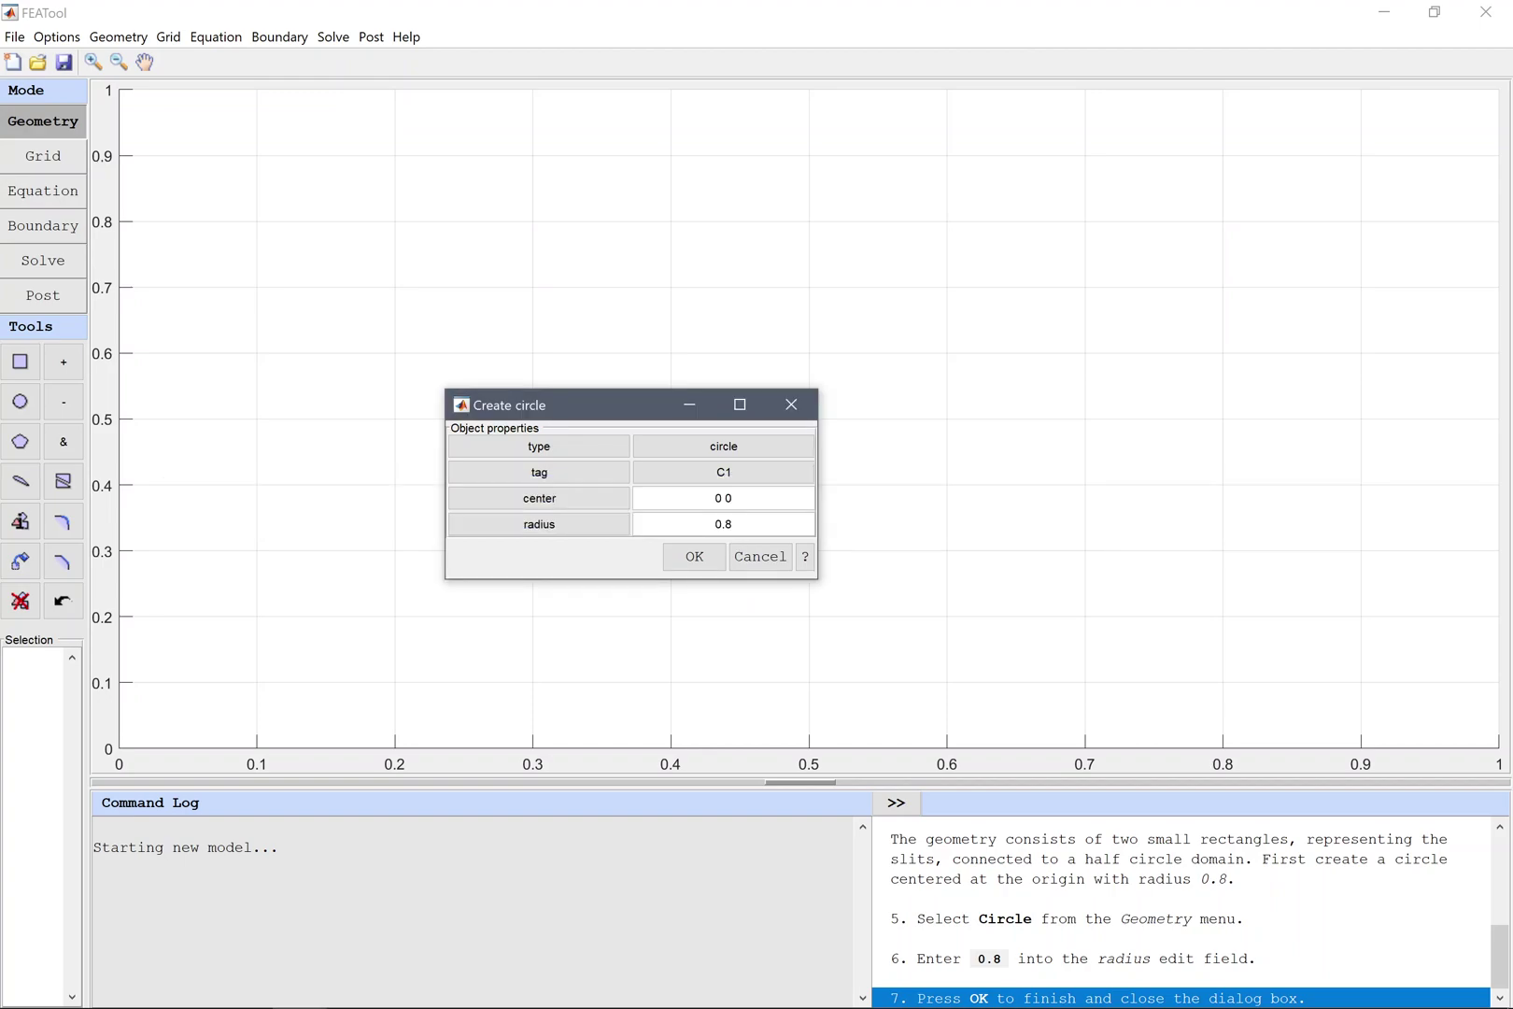
- Confirm circle C1 of radius 0.8 centred at 0, 0
{"action": "left_click", "coordinate": [706, 553]}
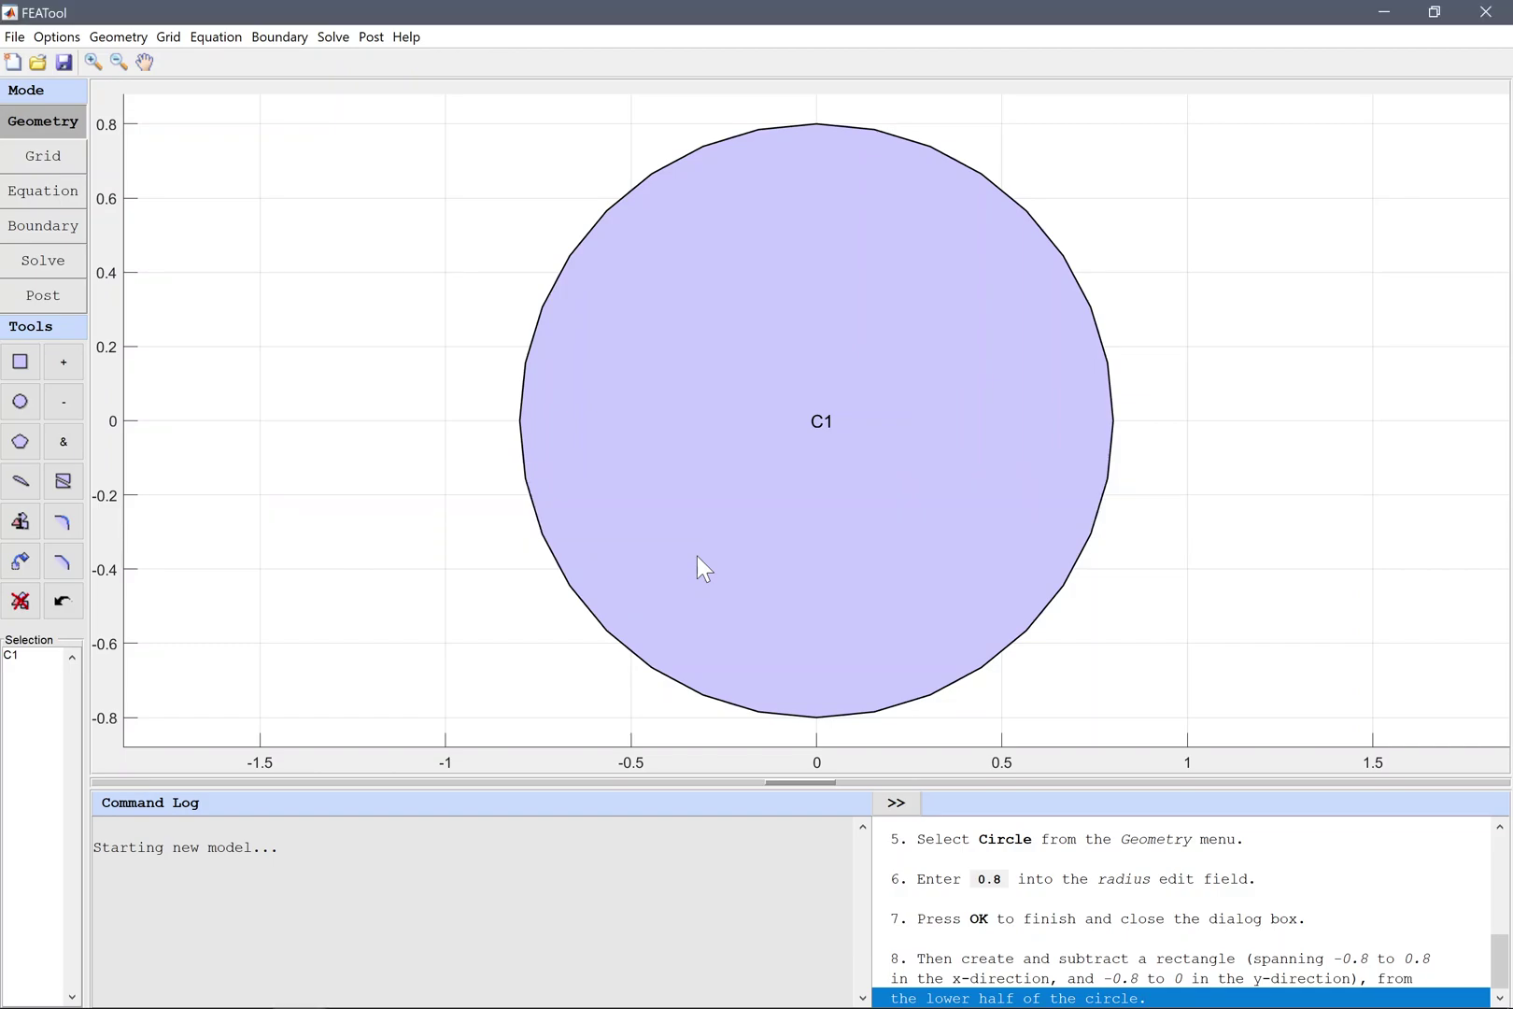
- Create rectangle R1 spanning x from -0.8 to 0.8 and y from -0.8 to 0
{"action": "left_click", "coordinate": [698, 566]}
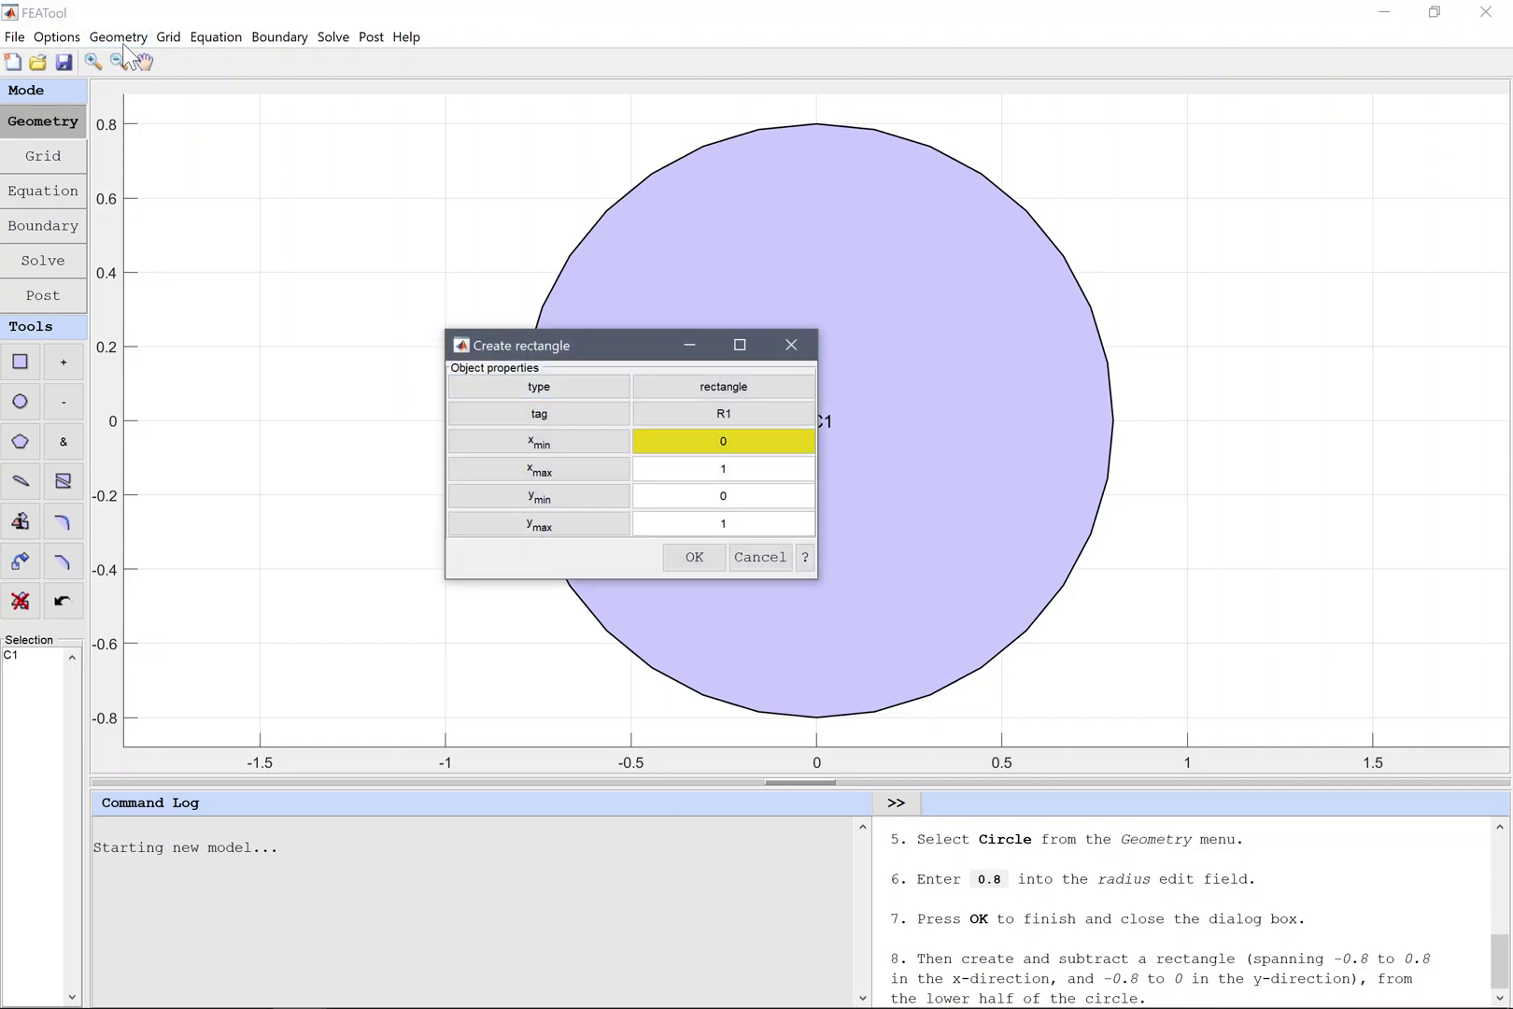
{"action": "left_click", "coordinate": [710, 441]}
{"action": "type", "text": "-0.8"}
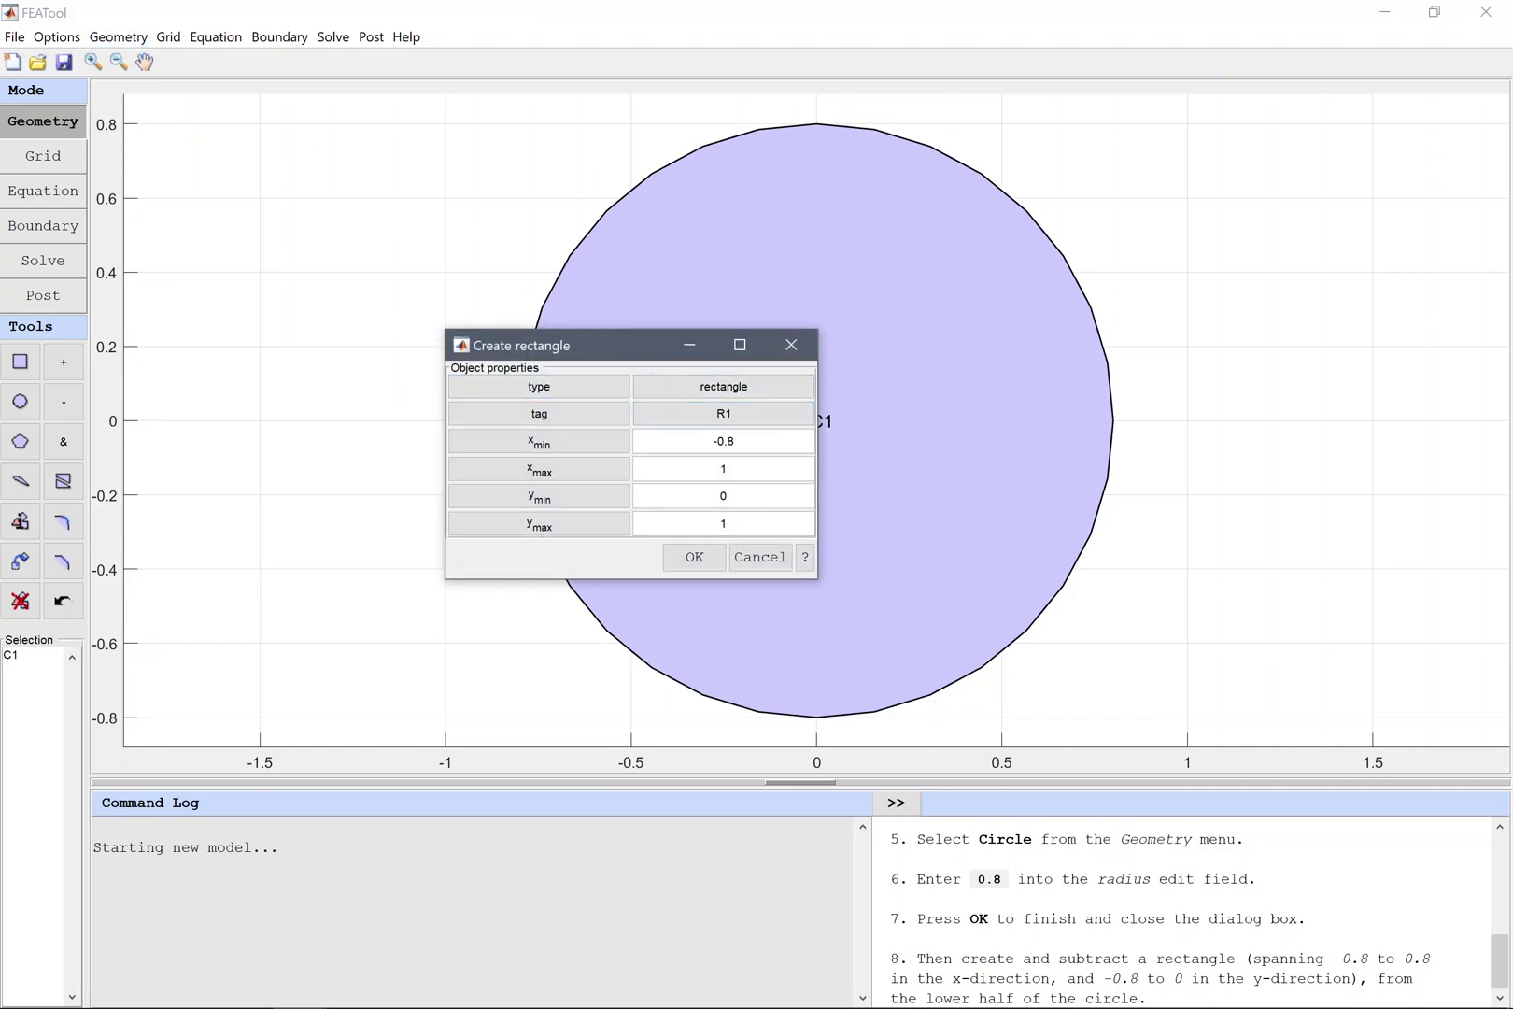
{"action": "left_click", "coordinate": [728, 465]}
{"action": "type", "text": "0.8"}
{"action": "key", "text": "Tab"}
{"action": "type", "text": "-0.8"}
{"action": "key", "text": "Tab"}
{"action": "key", "text": "Return"}
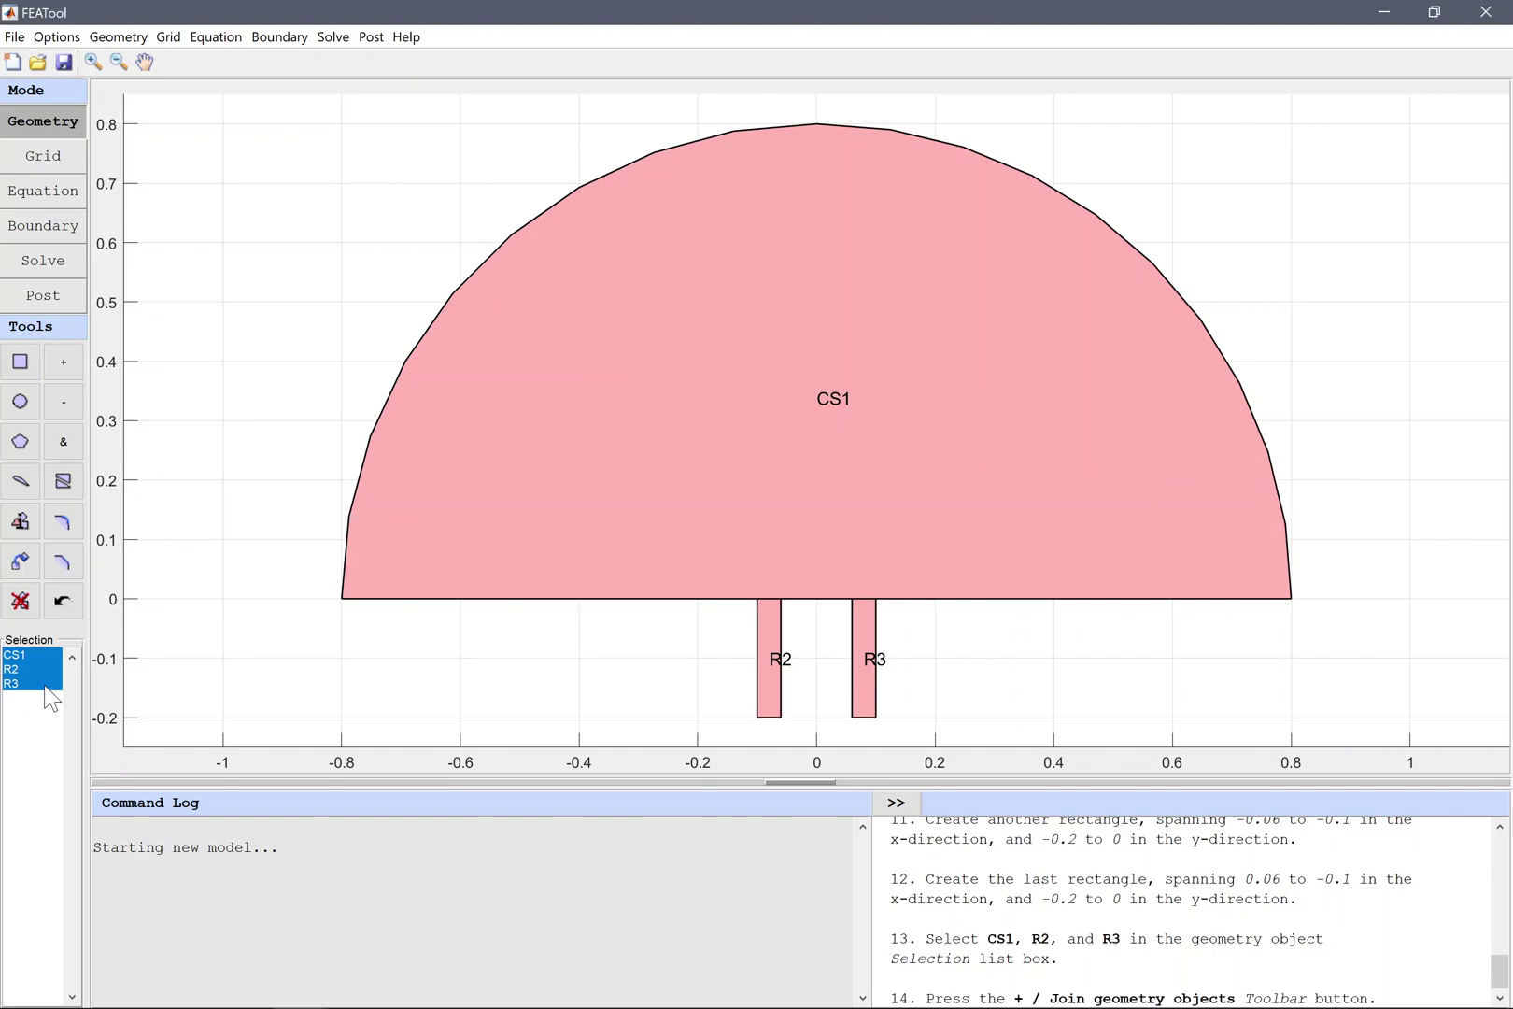
- Join CS1, R2 and R3 into the single geometry object CJ1
{"action": "left_click", "coordinate": [67, 364]}
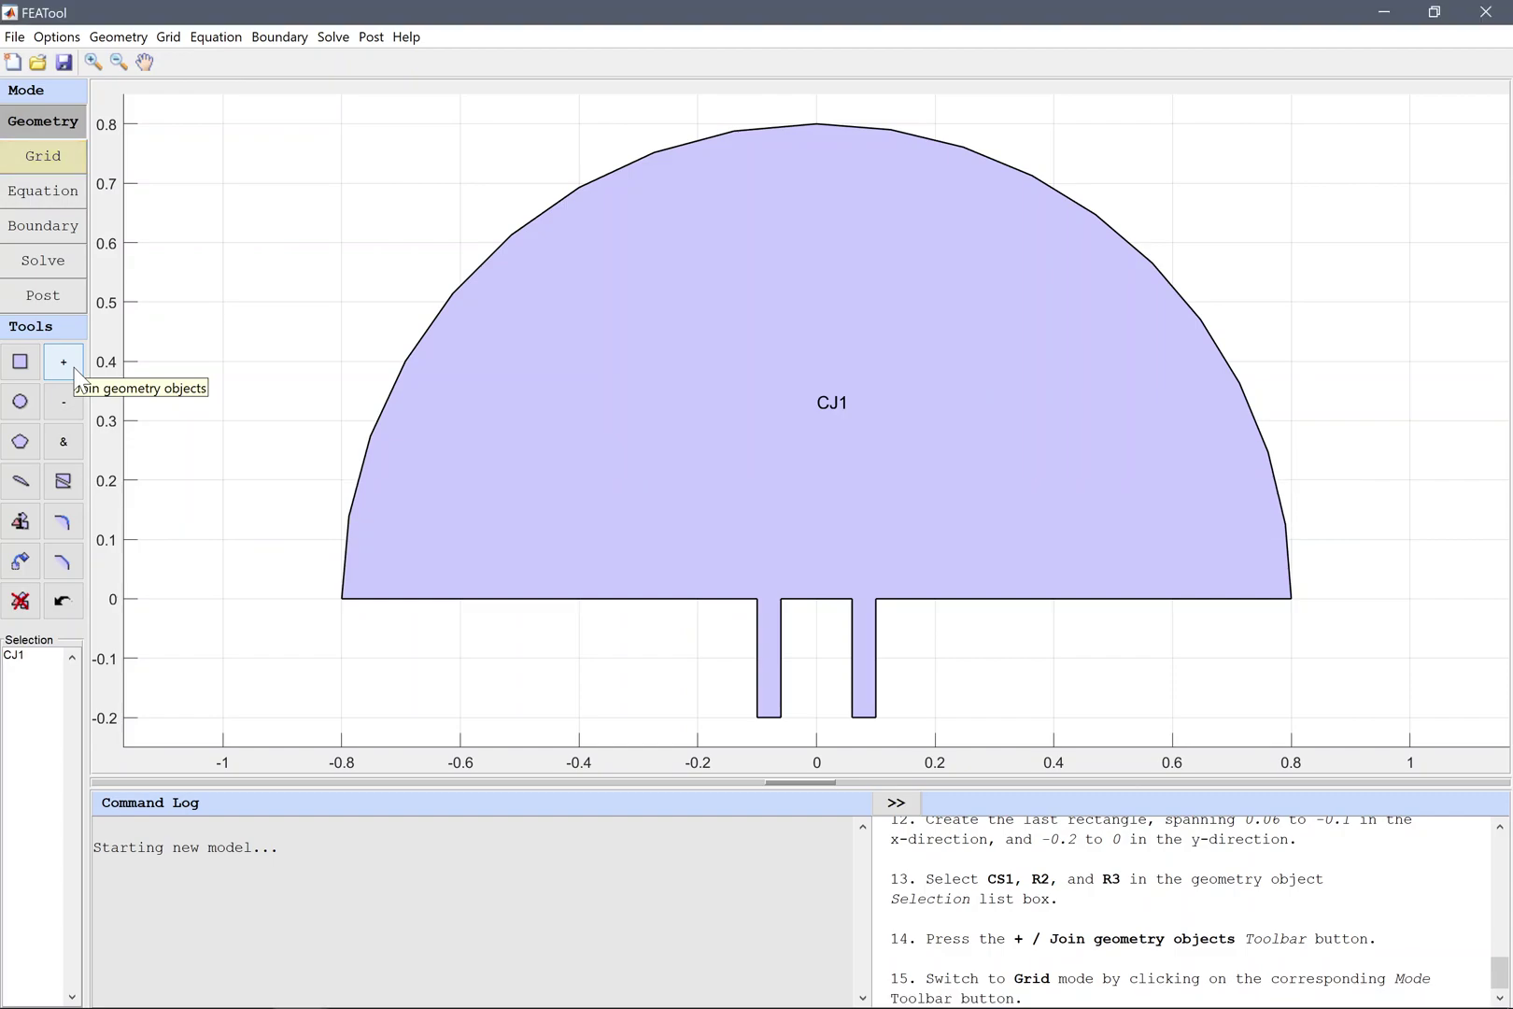
- Generate a triangular mesh with grid size 0.015 over CJ1
{"action": "left_click", "coordinate": [43, 156]}
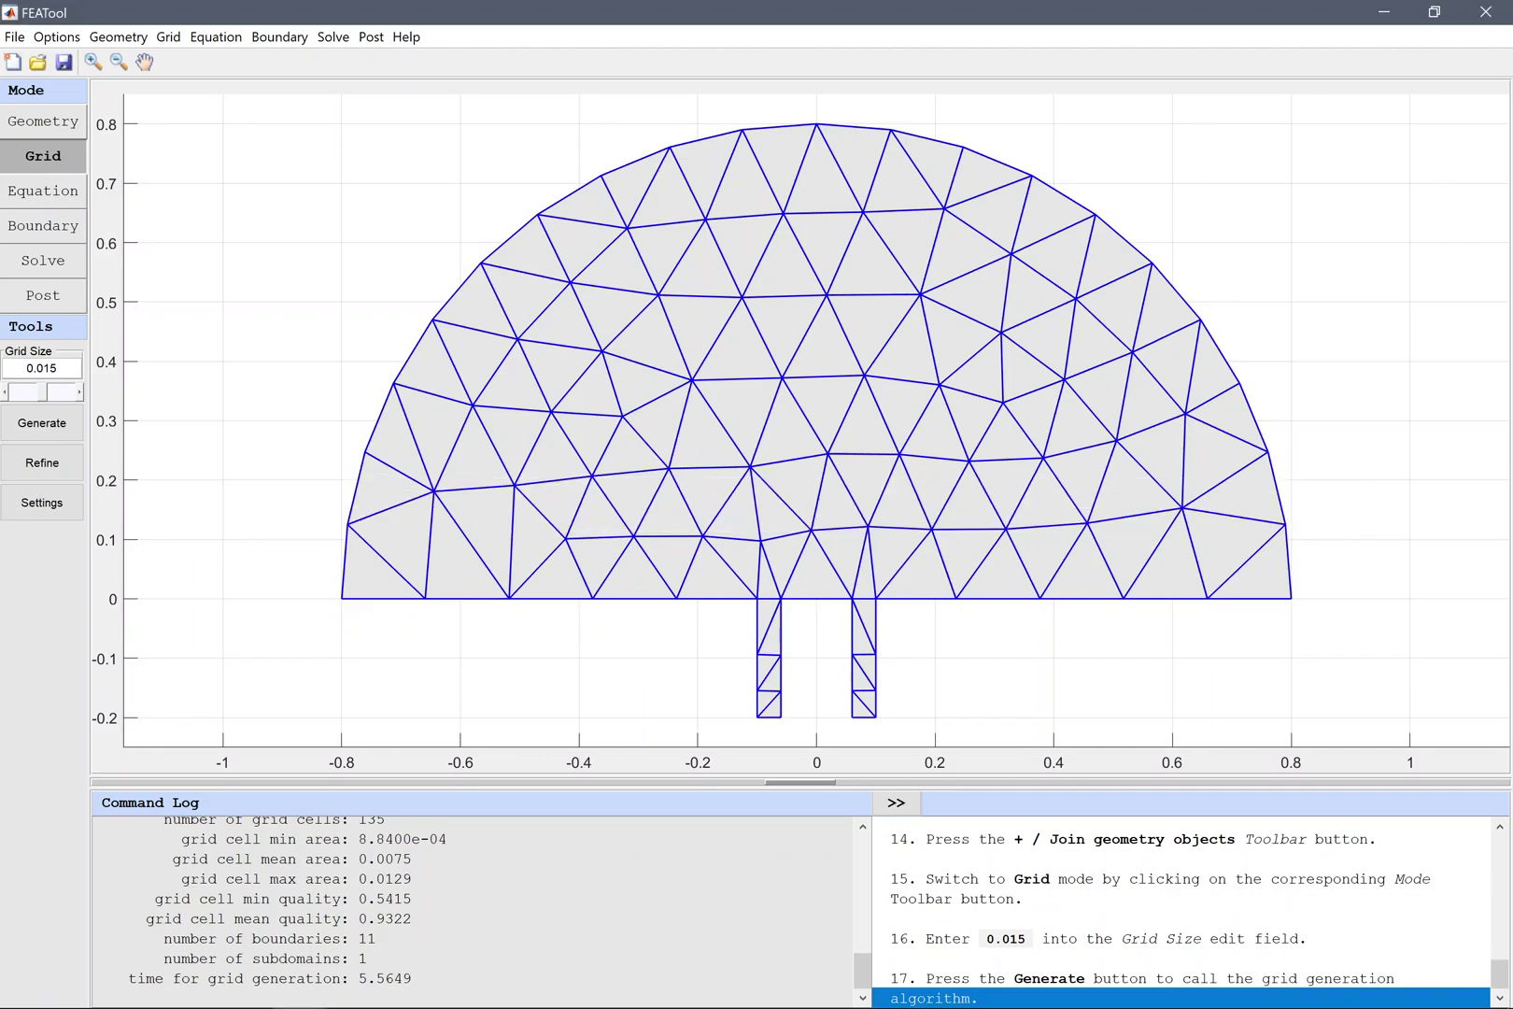
{"action": "left_click", "coordinate": [52, 427]}
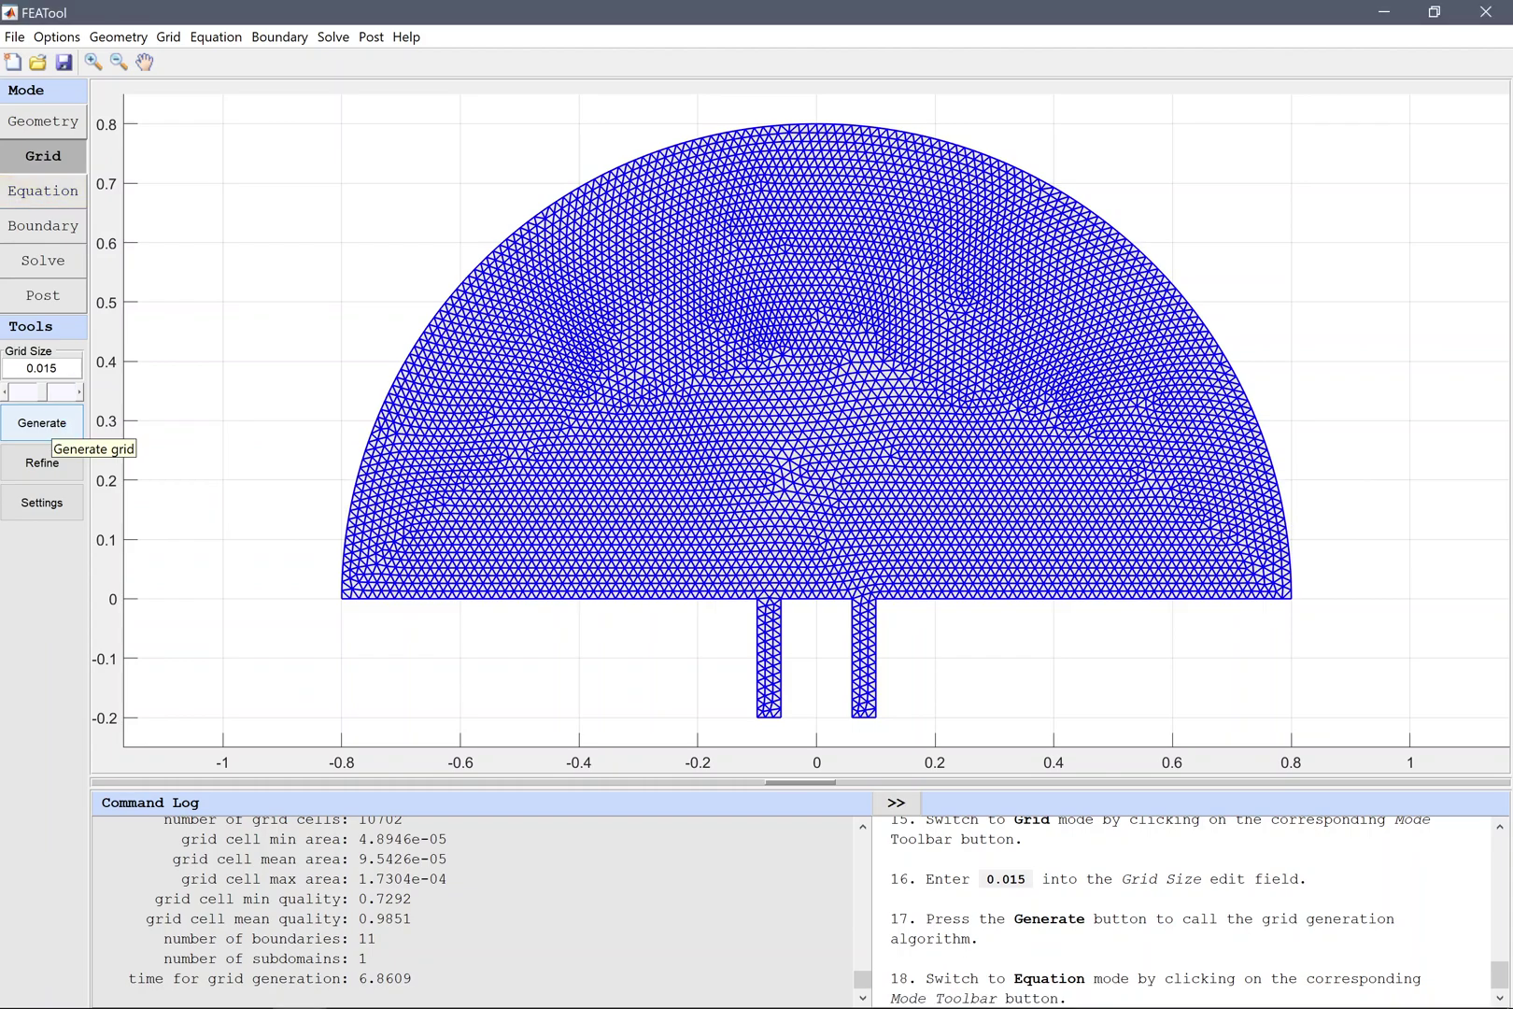
- Set subdomain 1's equation for A to -(Ax_x + Ay_y) - k^2*A_t = 0
{"action": "left_click", "coordinate": [45, 191]}
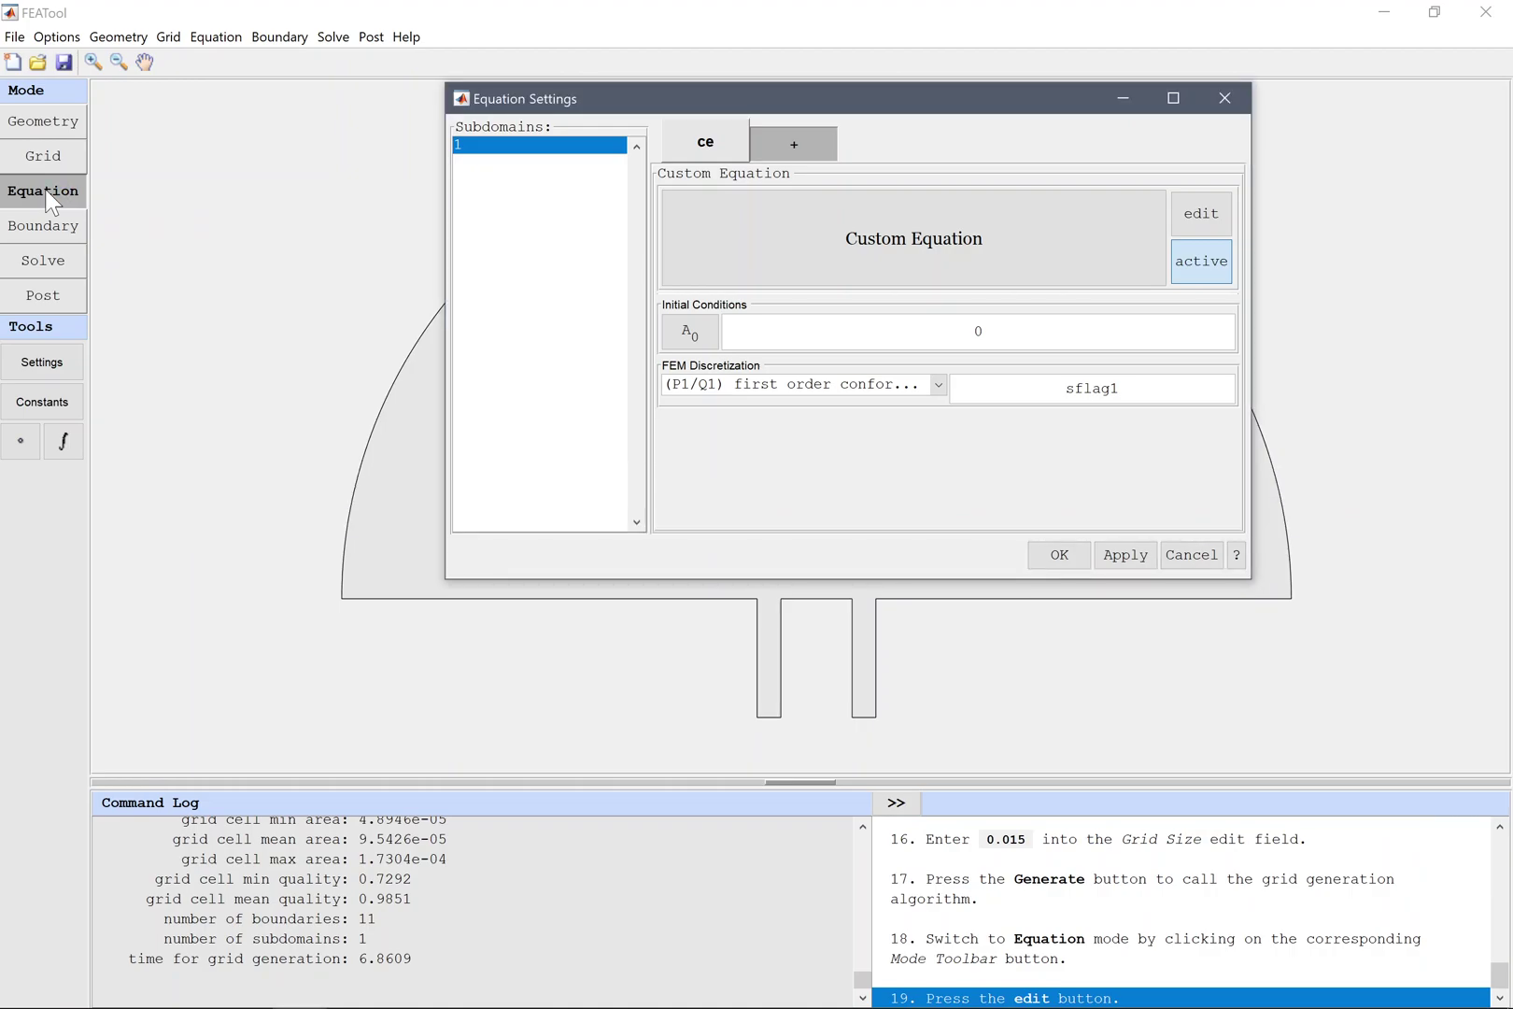
{"action": "left_click", "coordinate": [1208, 216]}
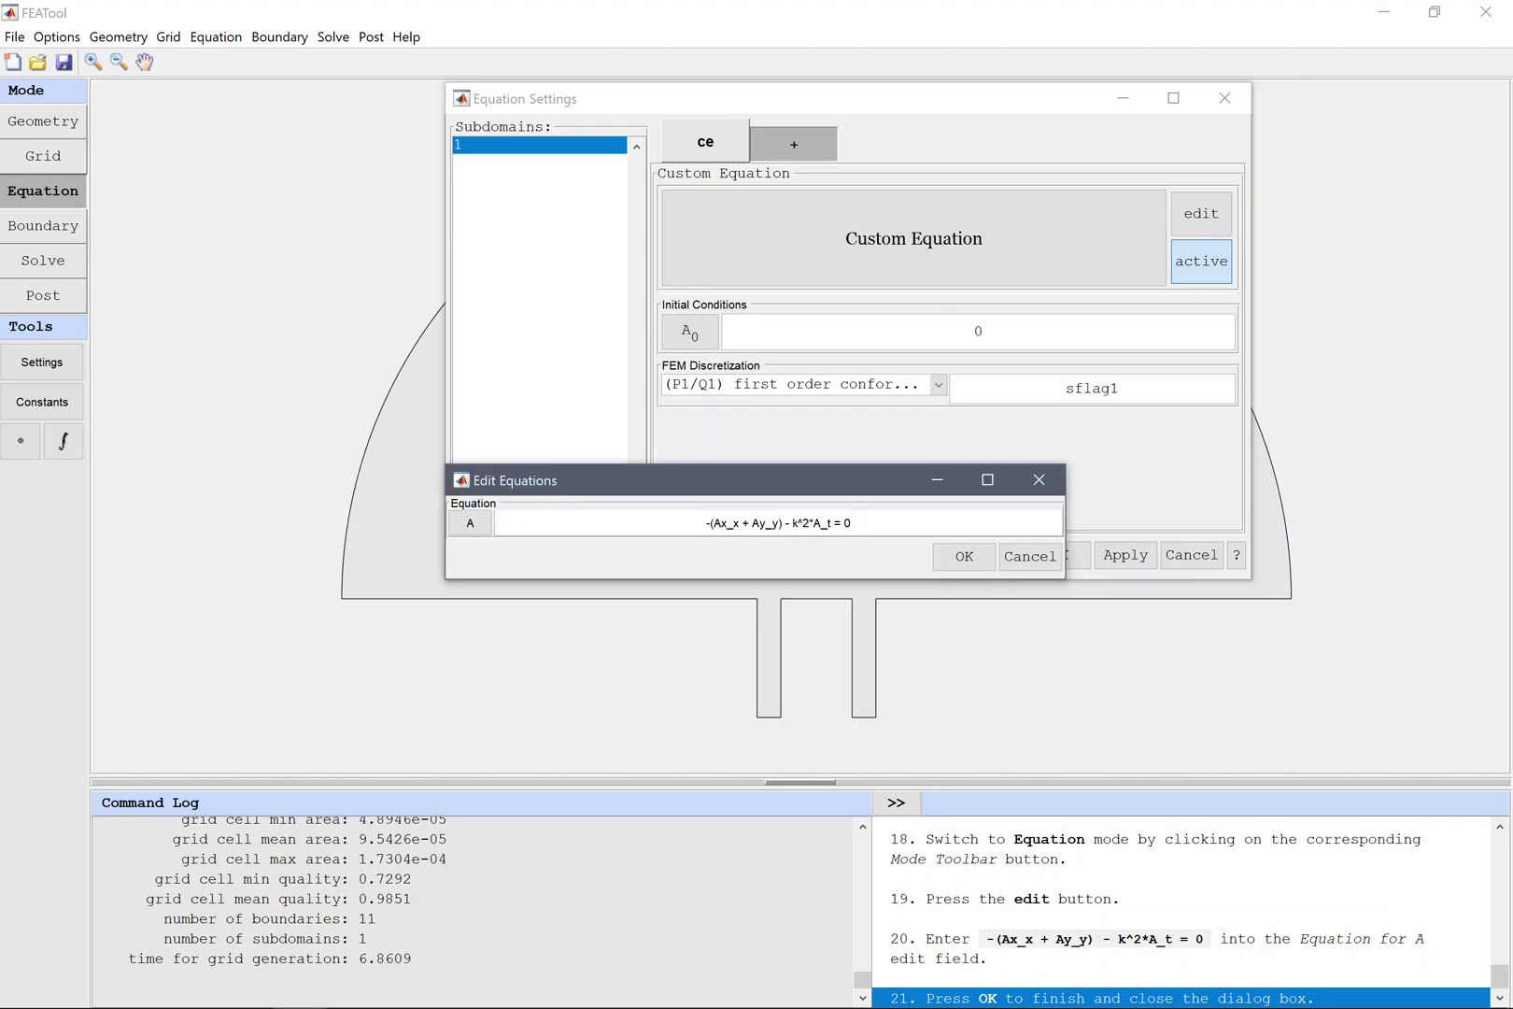
{"action": "left_click", "coordinate": [965, 557]}
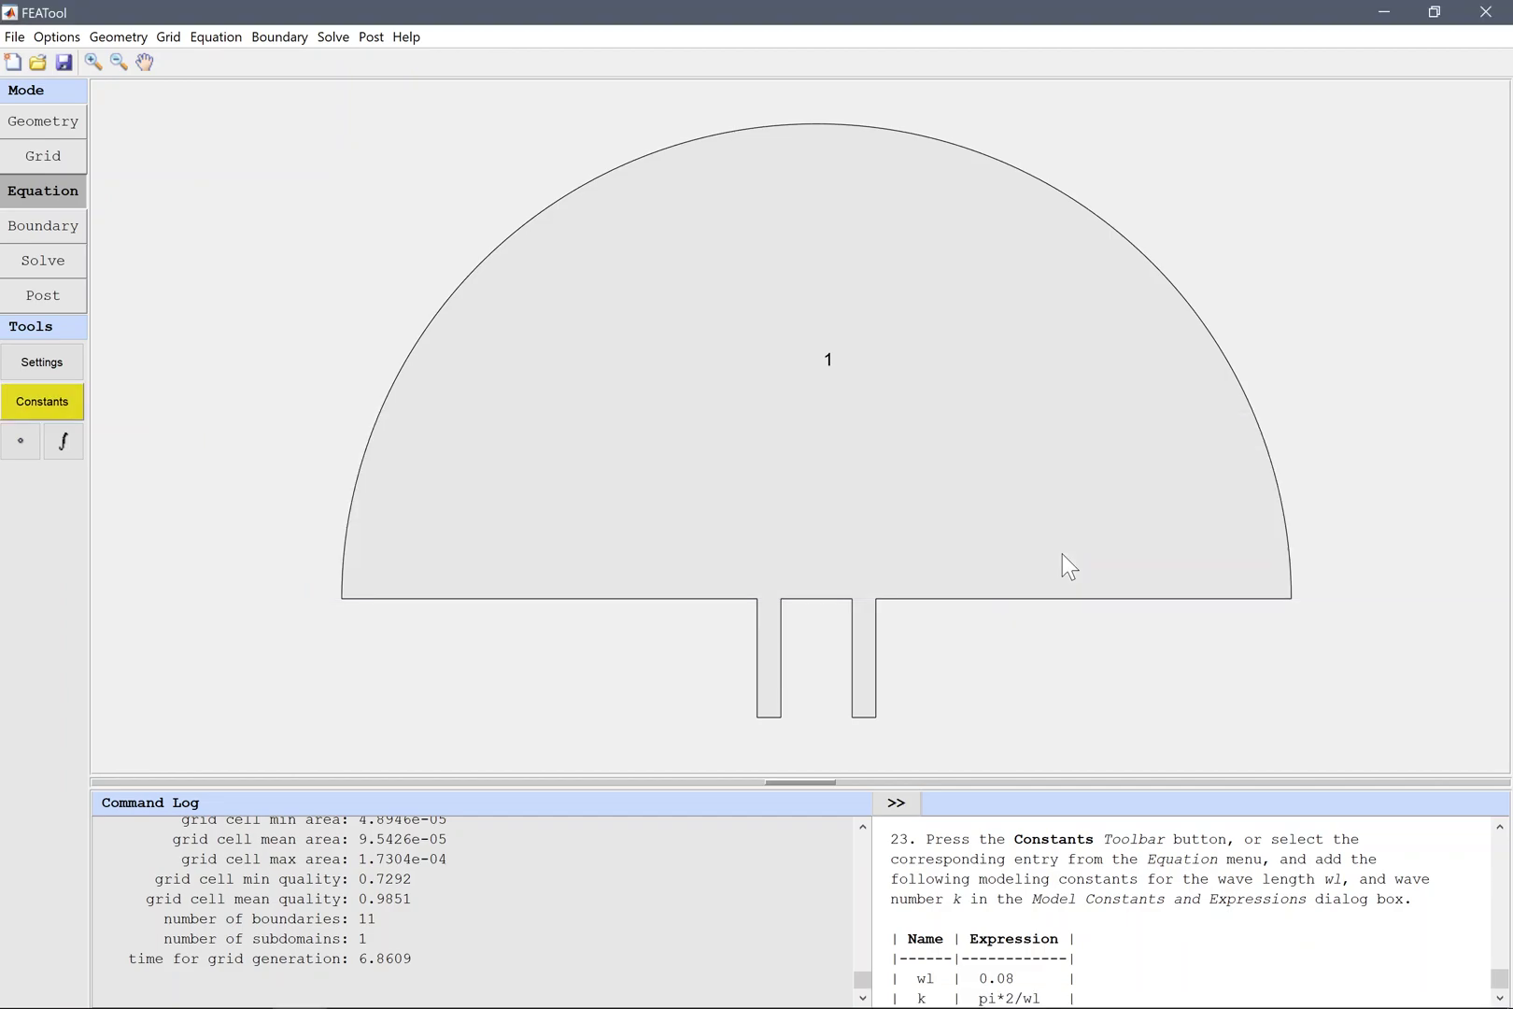
- Define constant wl with value 0.08 and move to the second row for k
{"action": "left_click", "coordinate": [48, 409]}
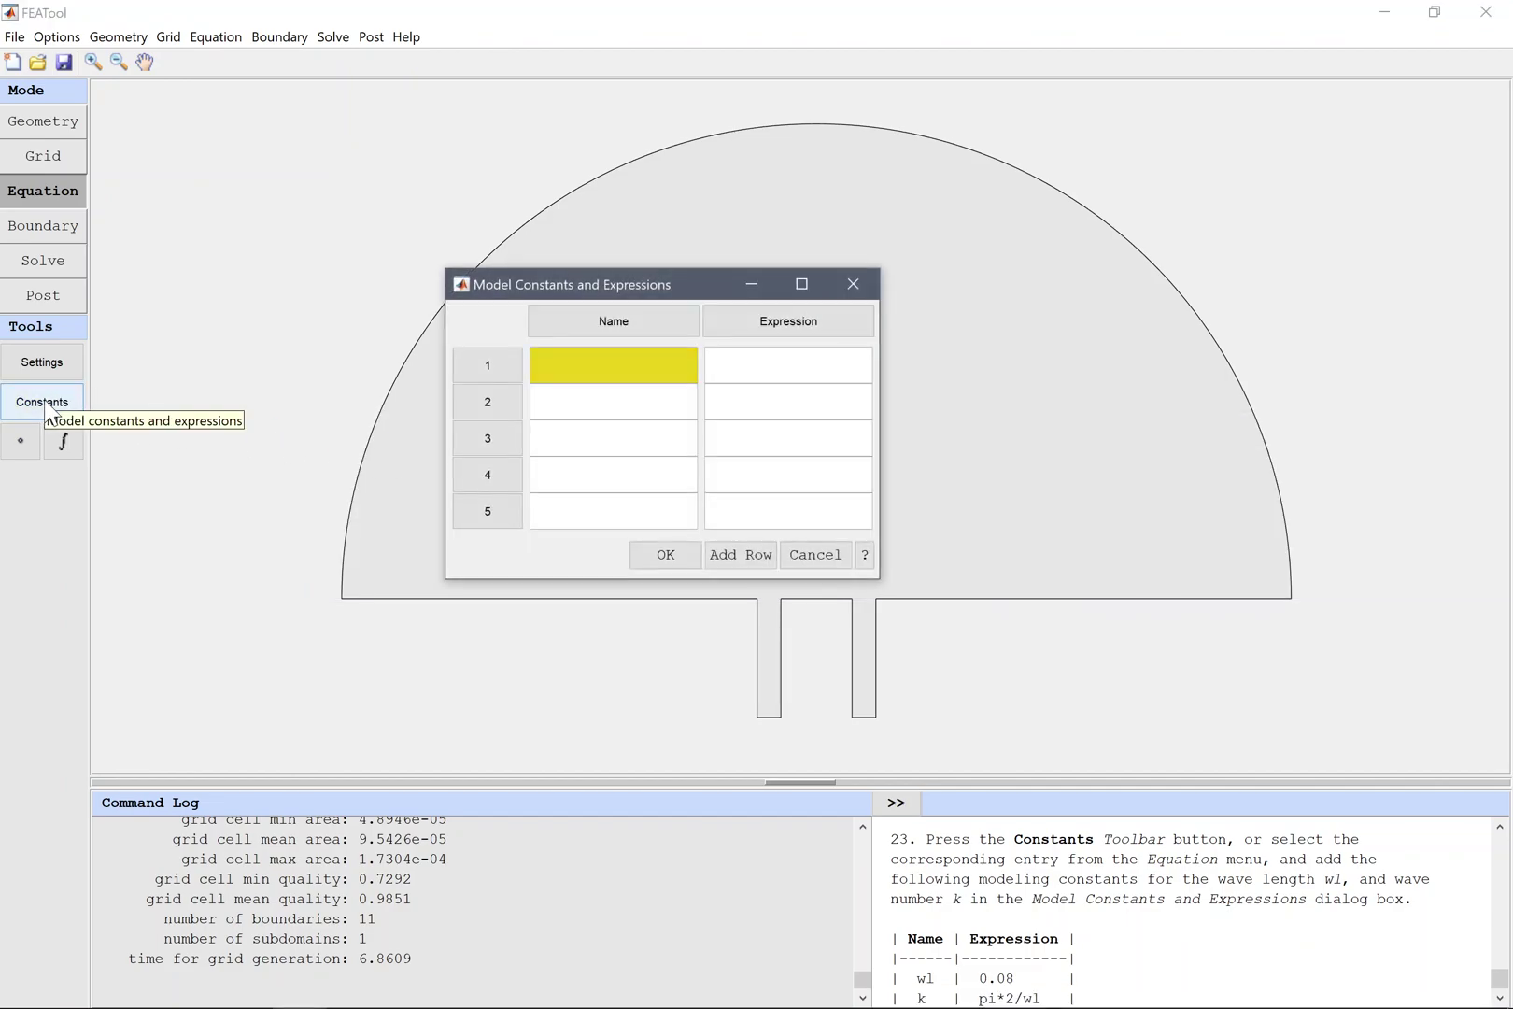
{"action": "type", "text": "wl"}
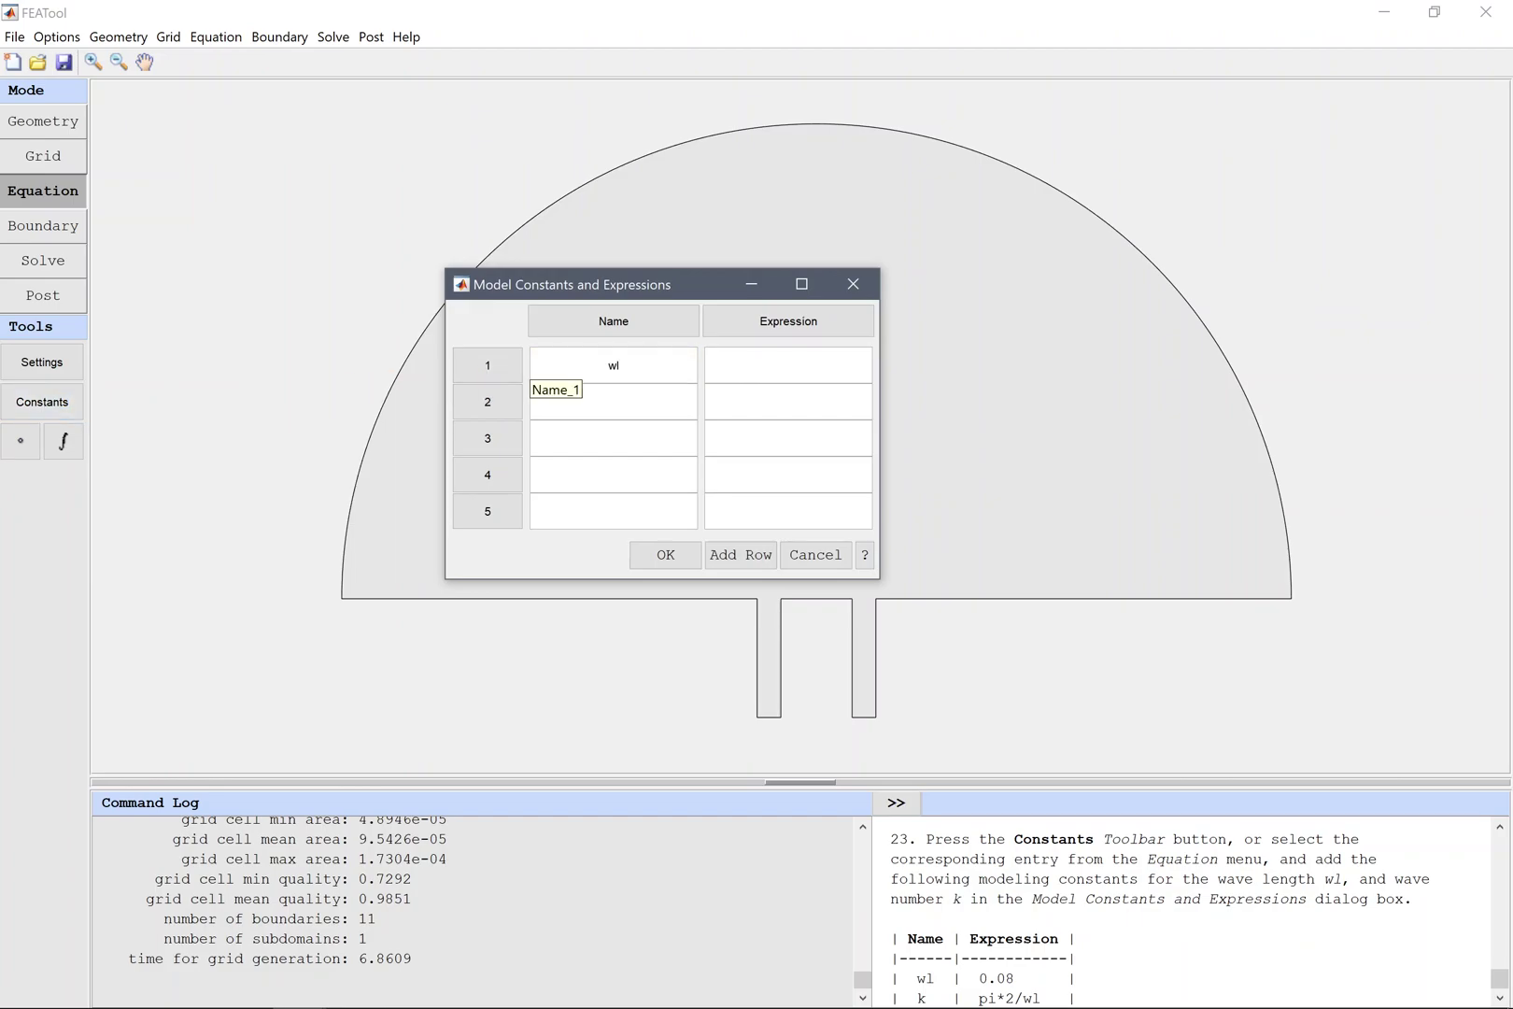
{"action": "key", "text": "Tab"}
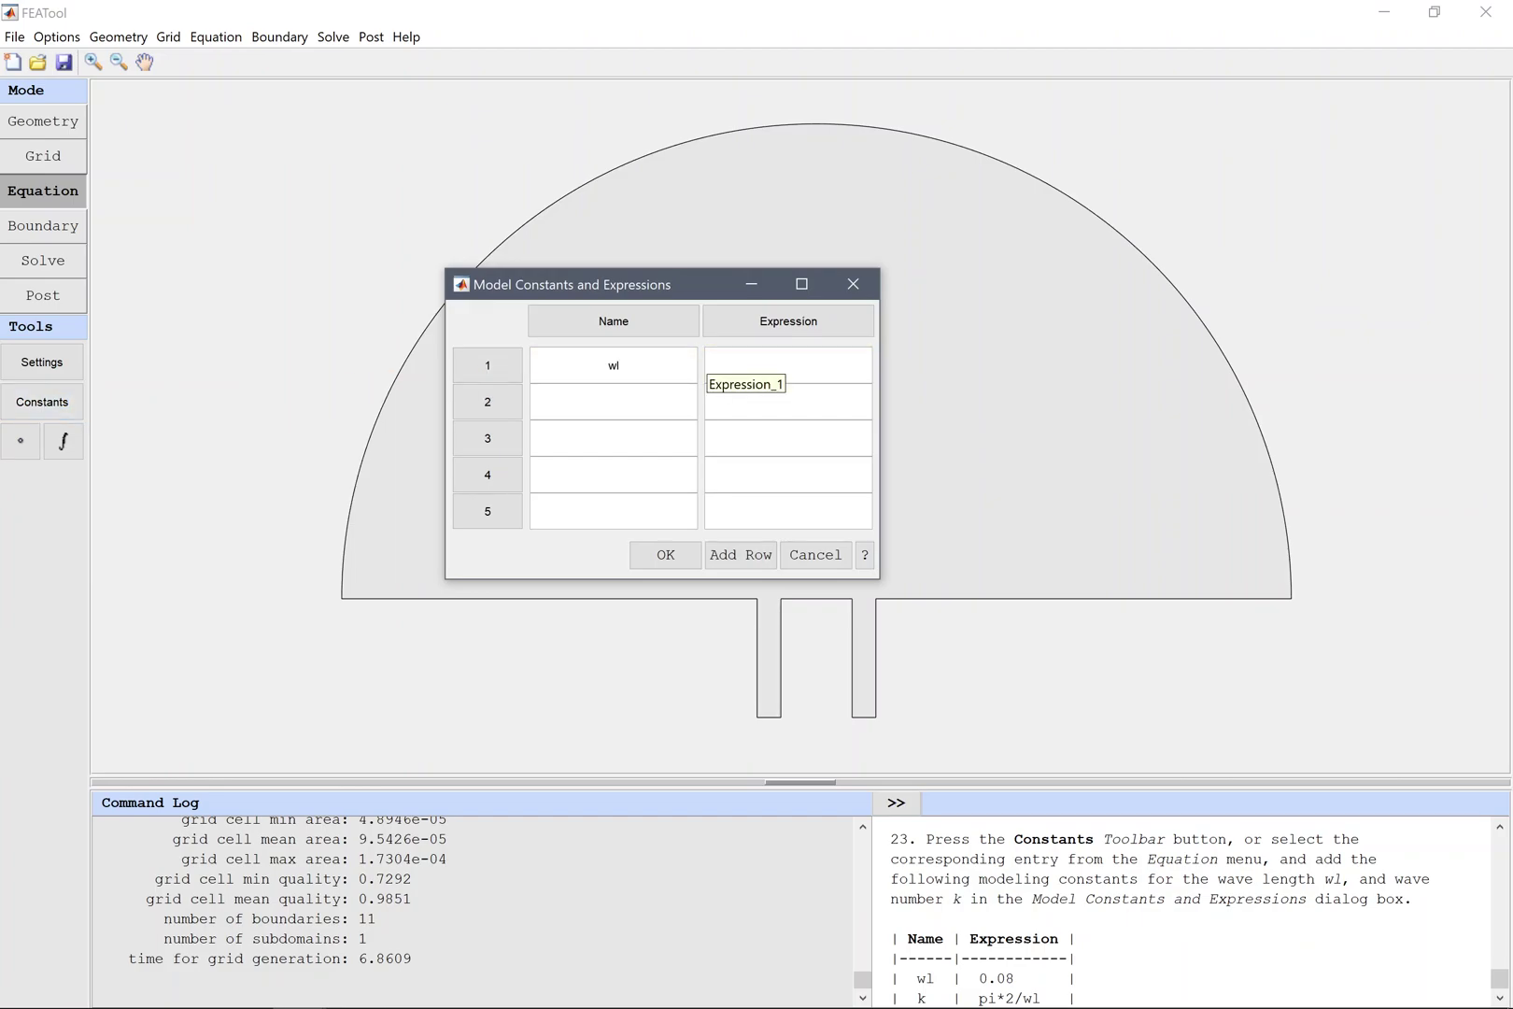
{"action": "type", "text": "0.08"}
{"action": "key", "text": "Tab"}
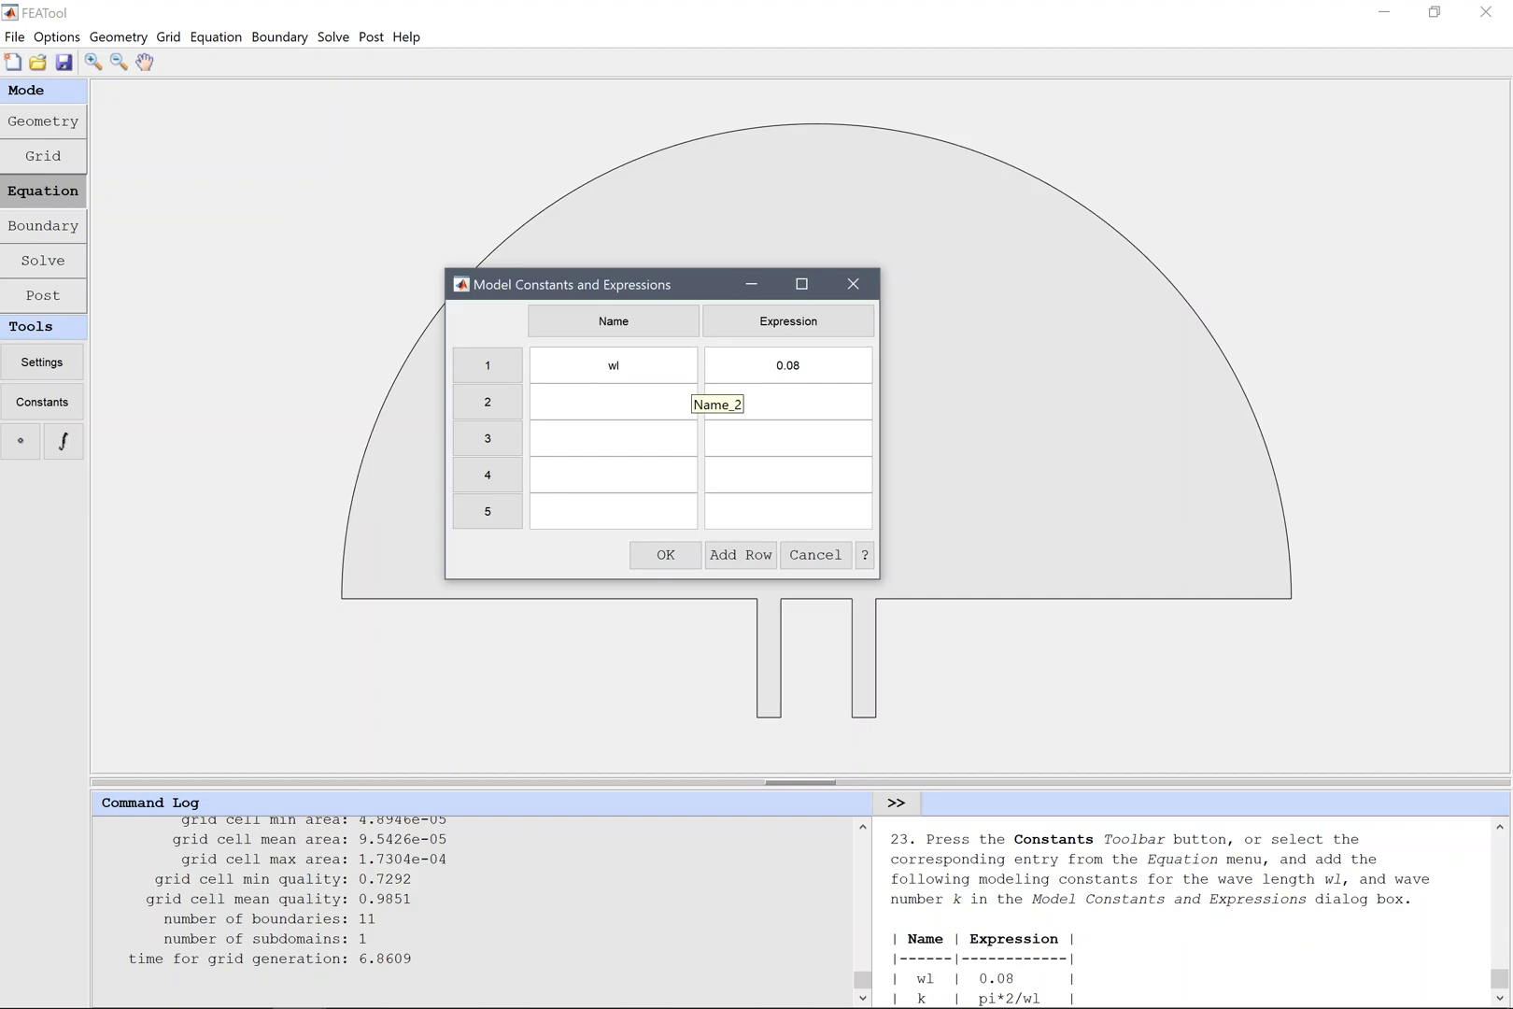
{"action": "key", "text": "Tab"}
- Give k the expression pi*2/wl and accept the constants
{"action": "type", "text": "pi*2/wl"}
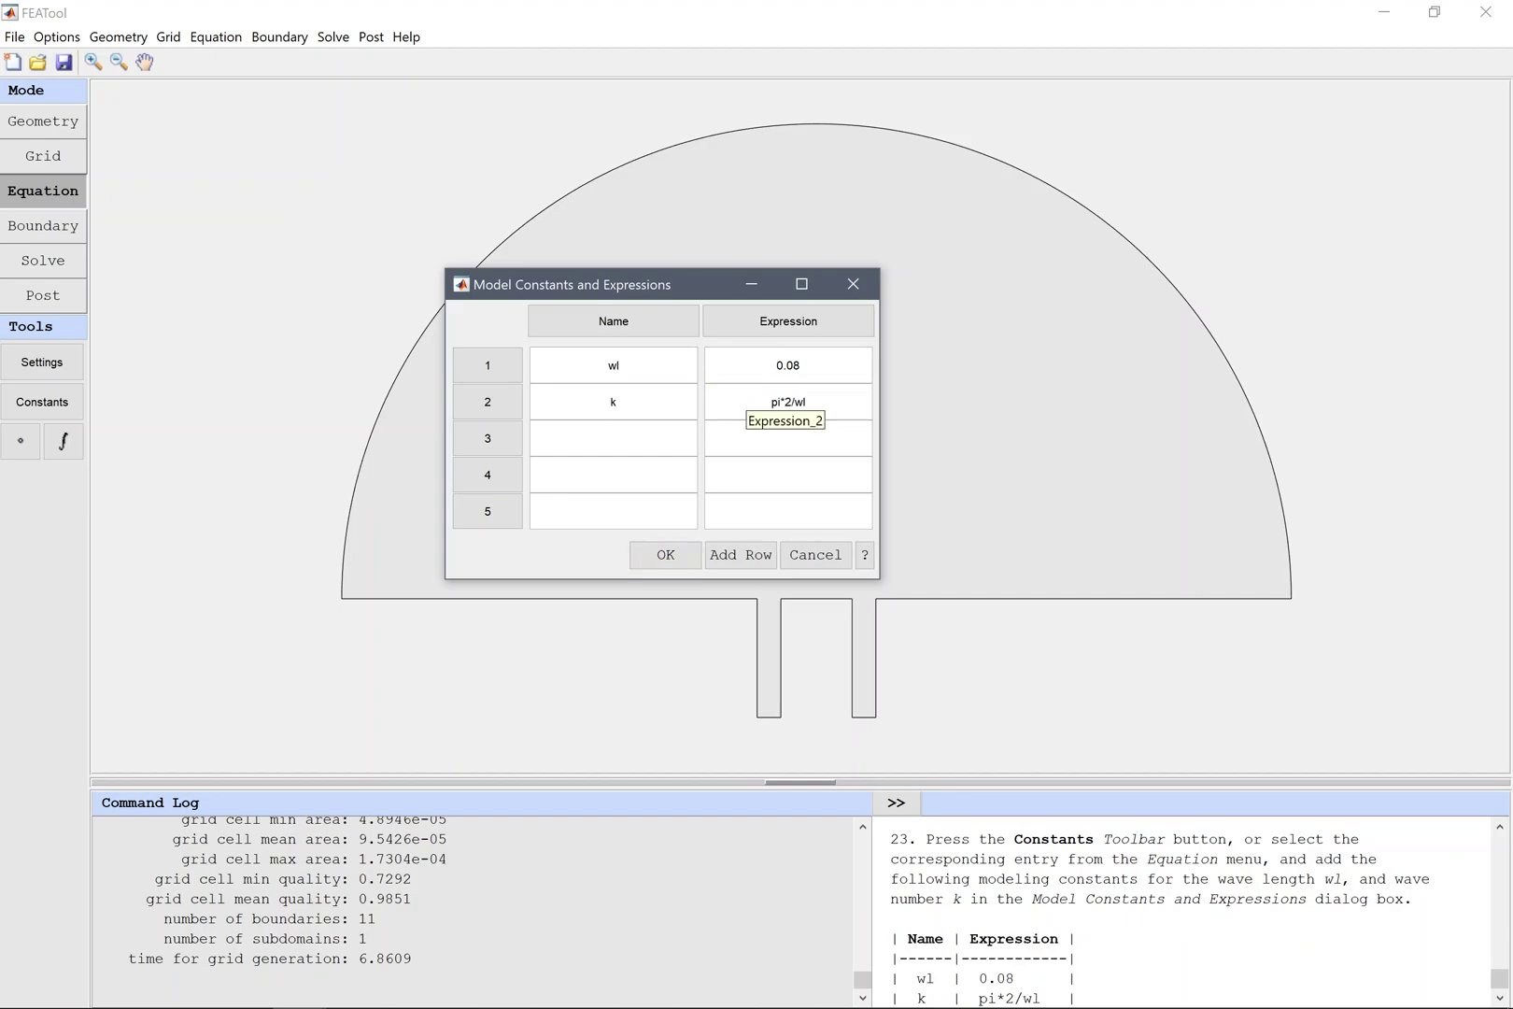
{"action": "left_click", "coordinate": [679, 558]}
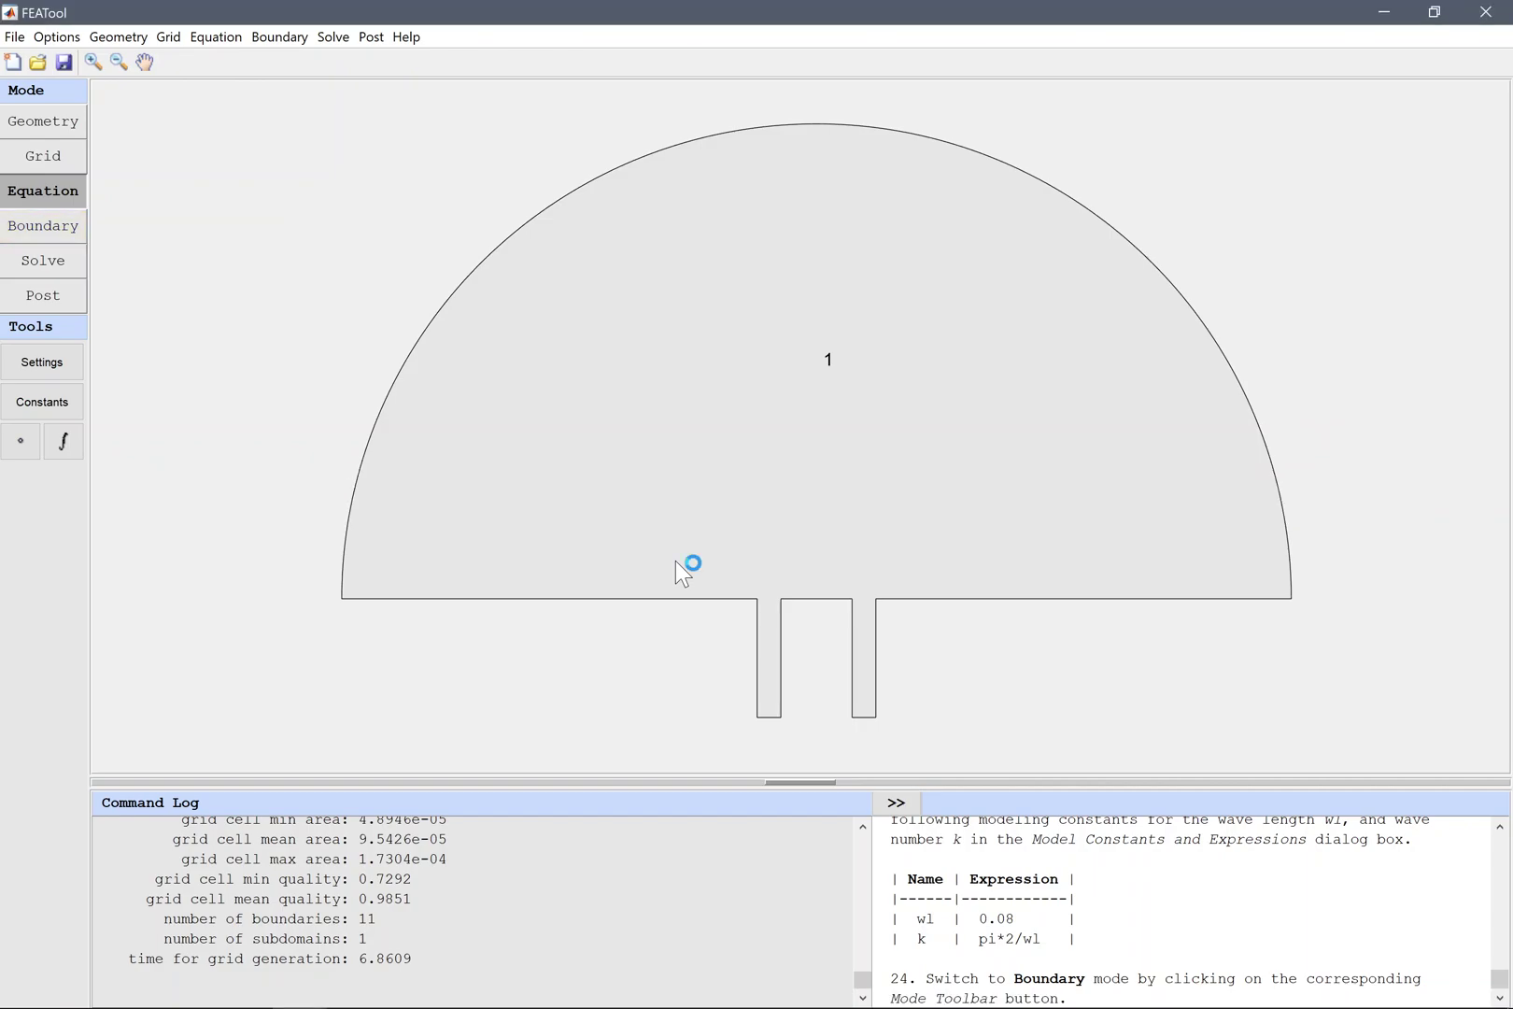
- Select boundaries 1–11 and give them a Neumann flux condition g_A = 0
{"action": "left_click", "coordinate": [49, 232]}
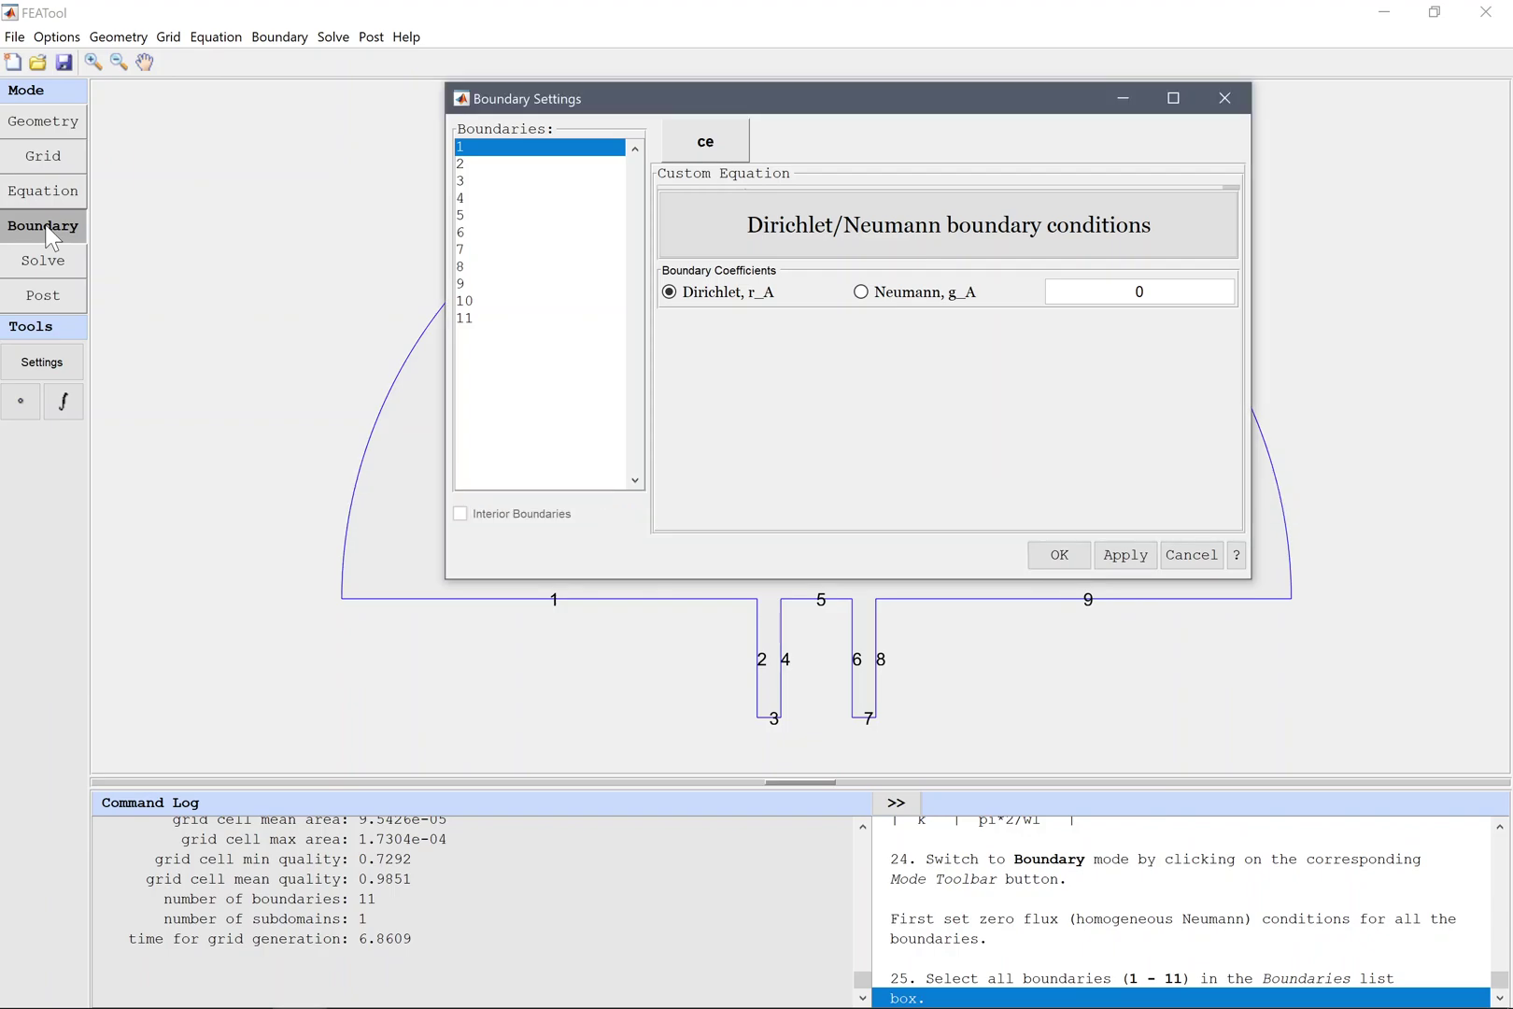
{"action": "left_click", "coordinate": [558, 336], "text": "shift"}
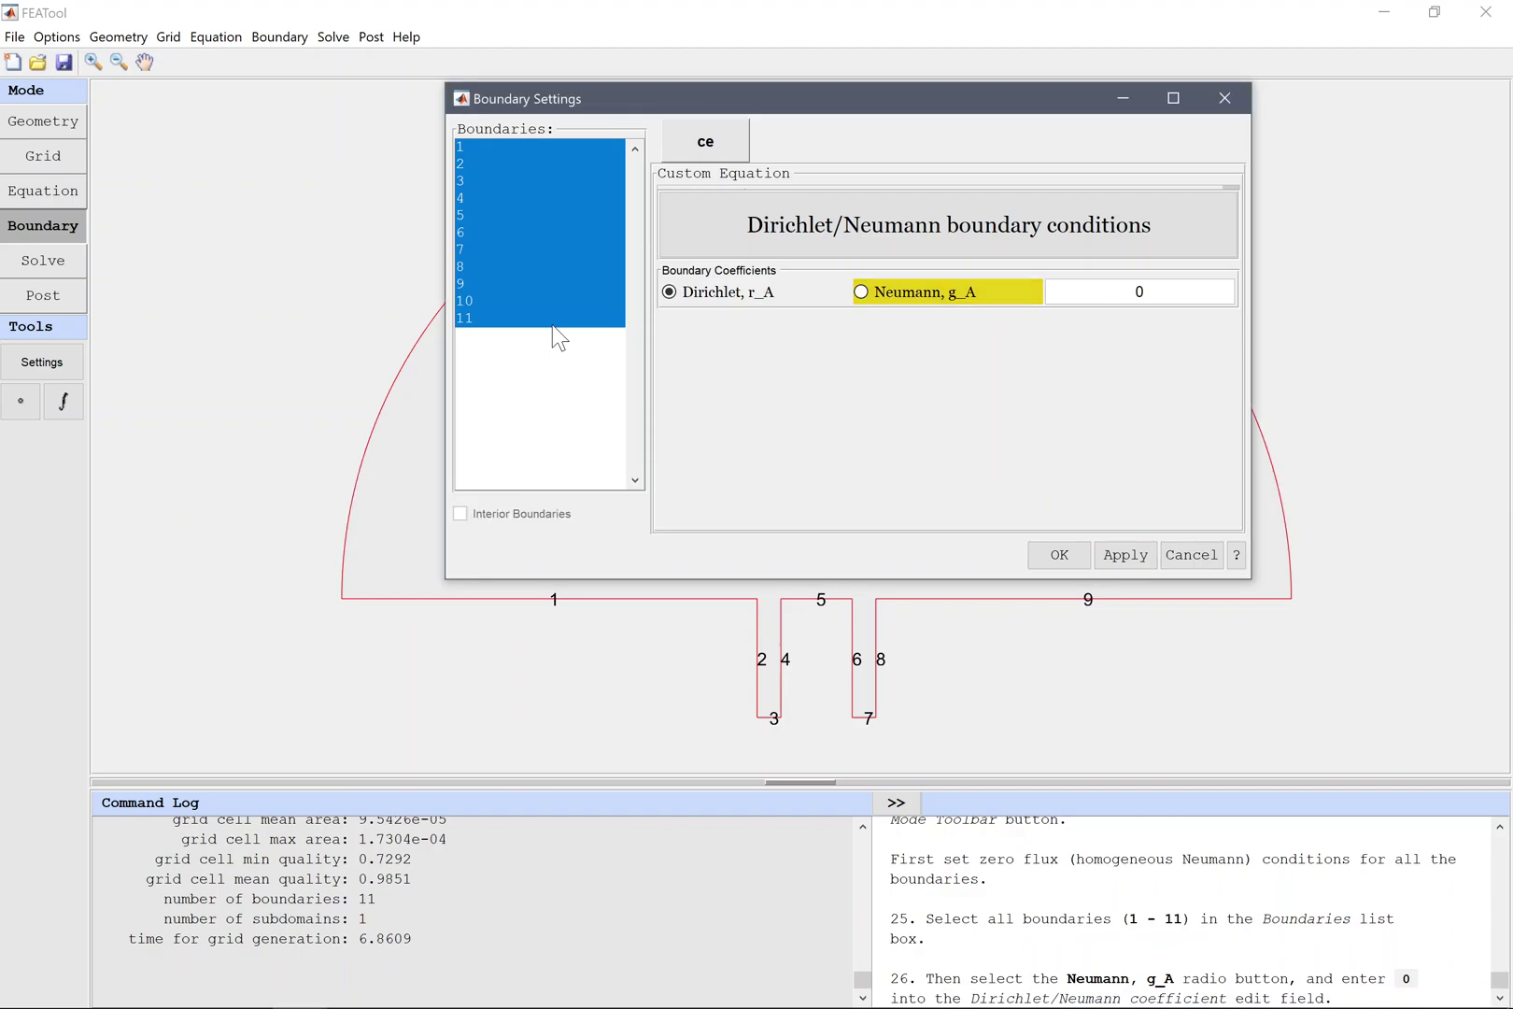
{"action": "left_click", "coordinate": [952, 293]}
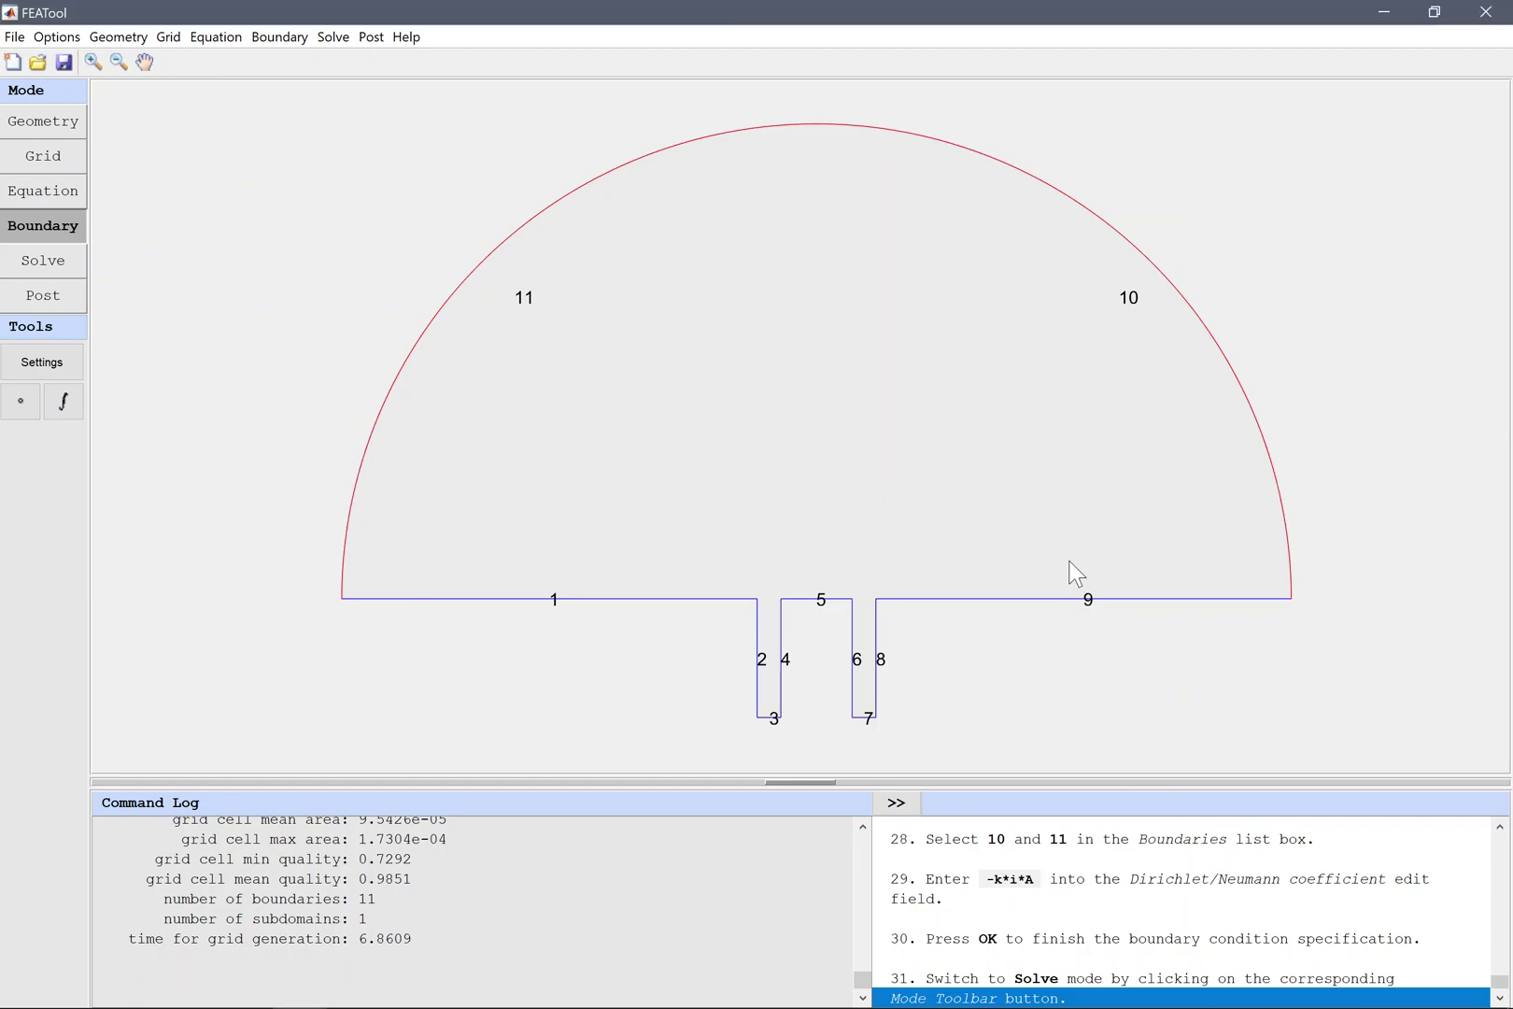
- Switch the model to Solve mode to reach the solver tools
{"action": "left_click", "coordinate": [52, 266]}
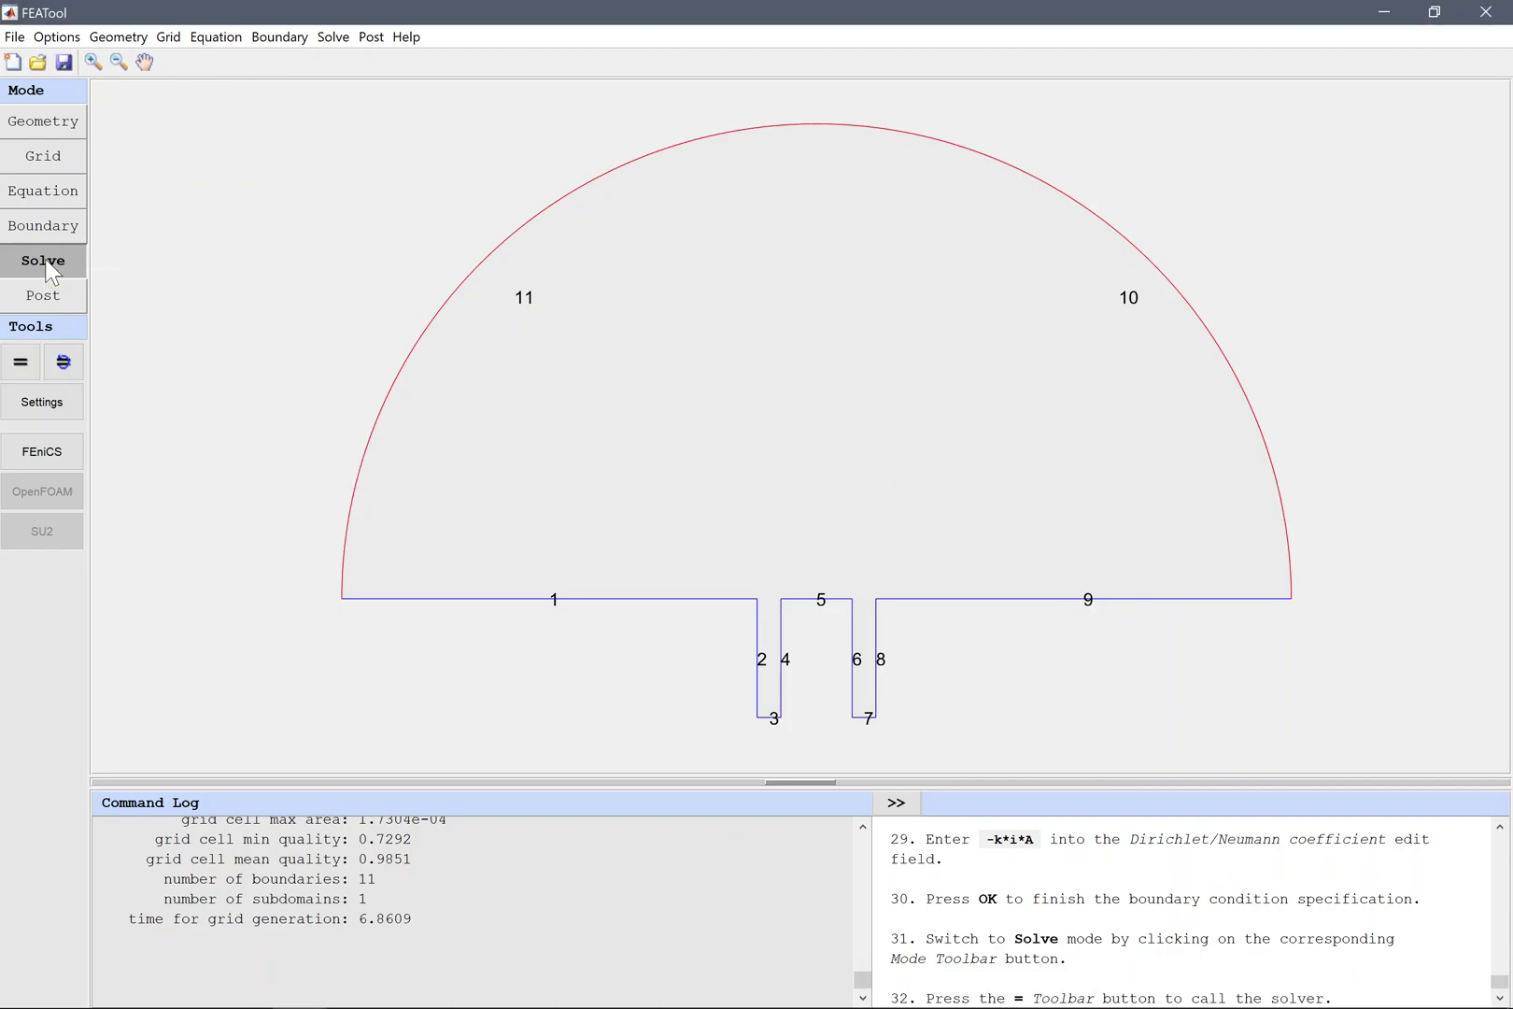
- Run the solver to compute and display the wave amplitude A interference pattern
{"action": "left_click", "coordinate": [25, 352]}
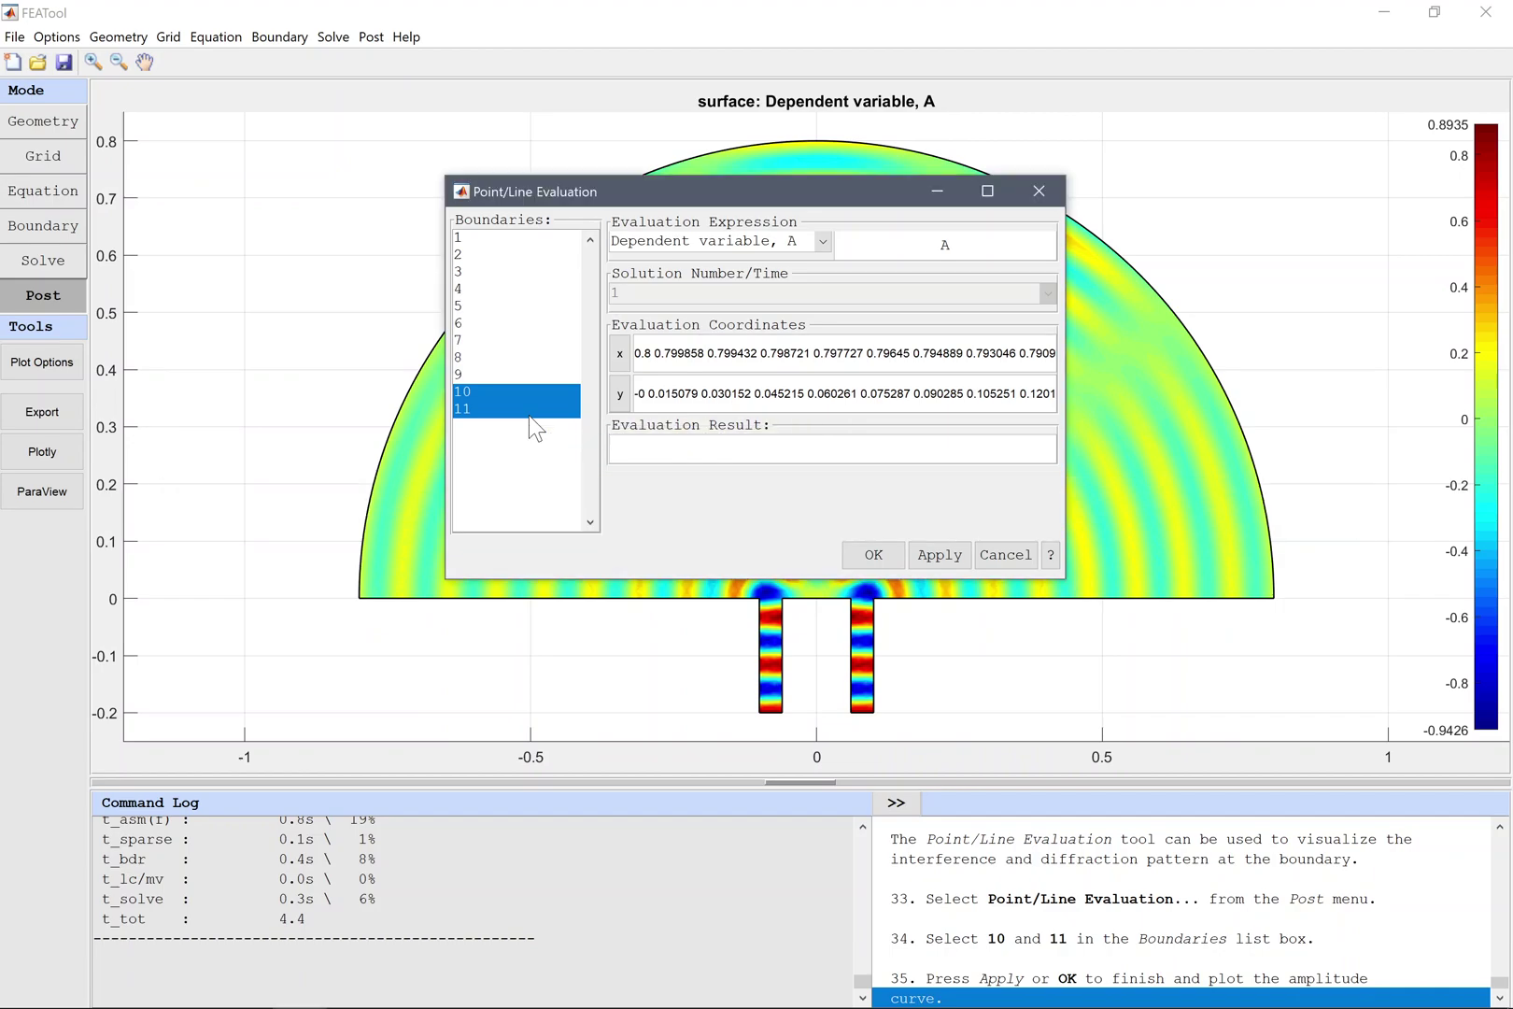
- Confirm the Point/Line Evaluation to plot amplitude A along boundaries 10 and 11
{"action": "left_click", "coordinate": [874, 555]}
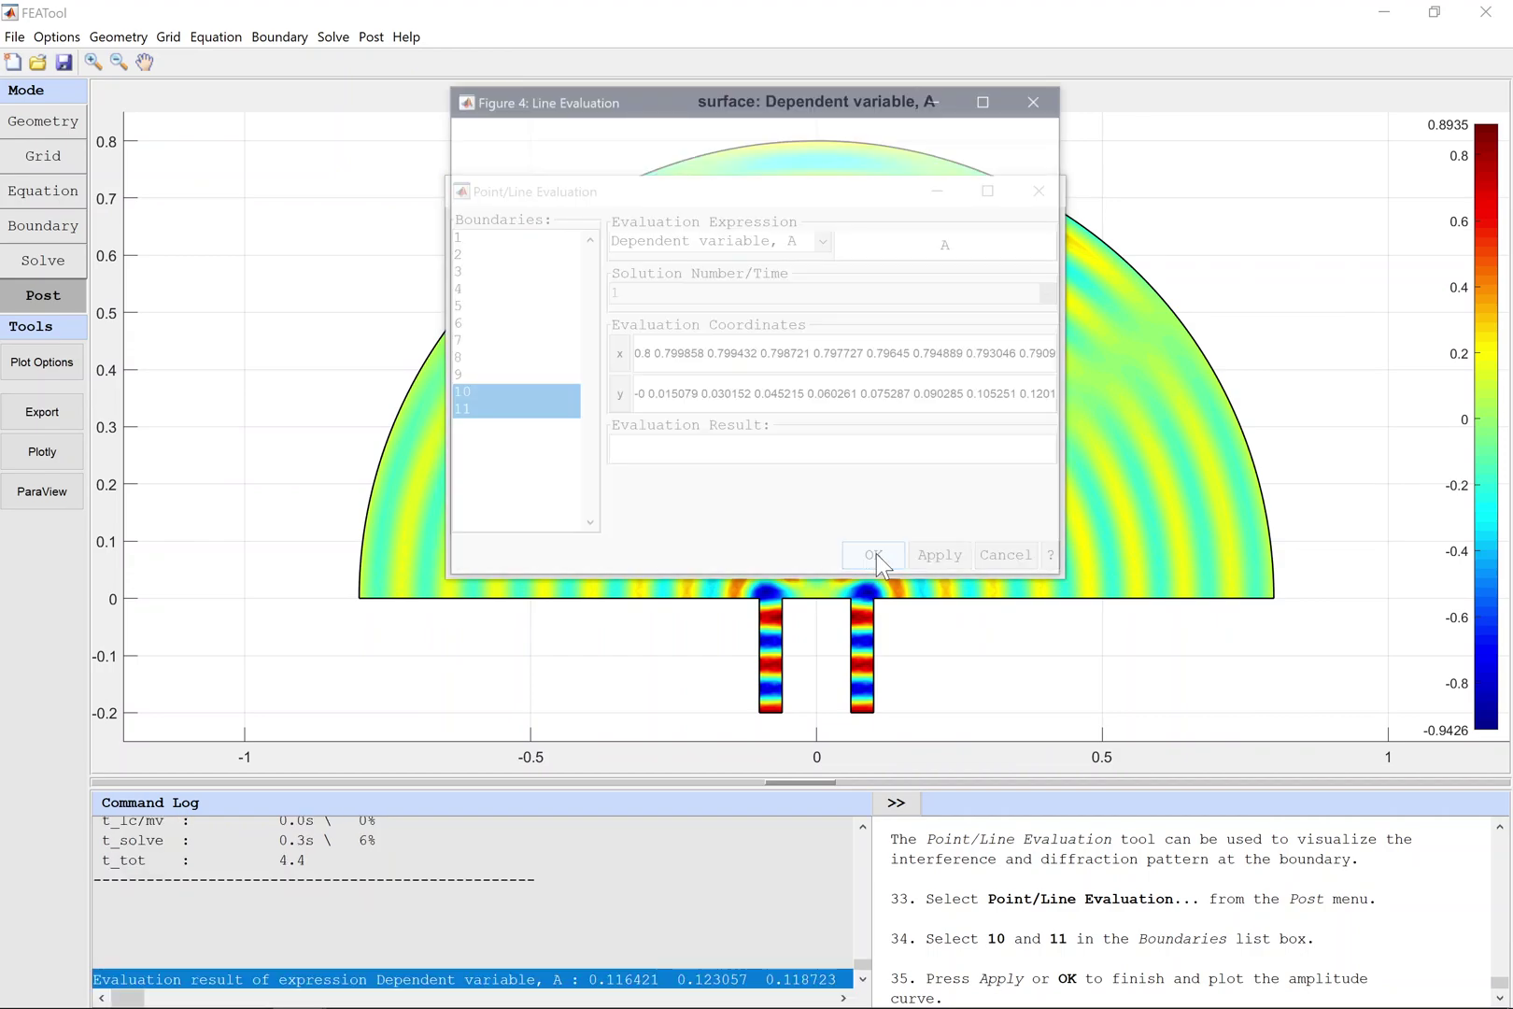